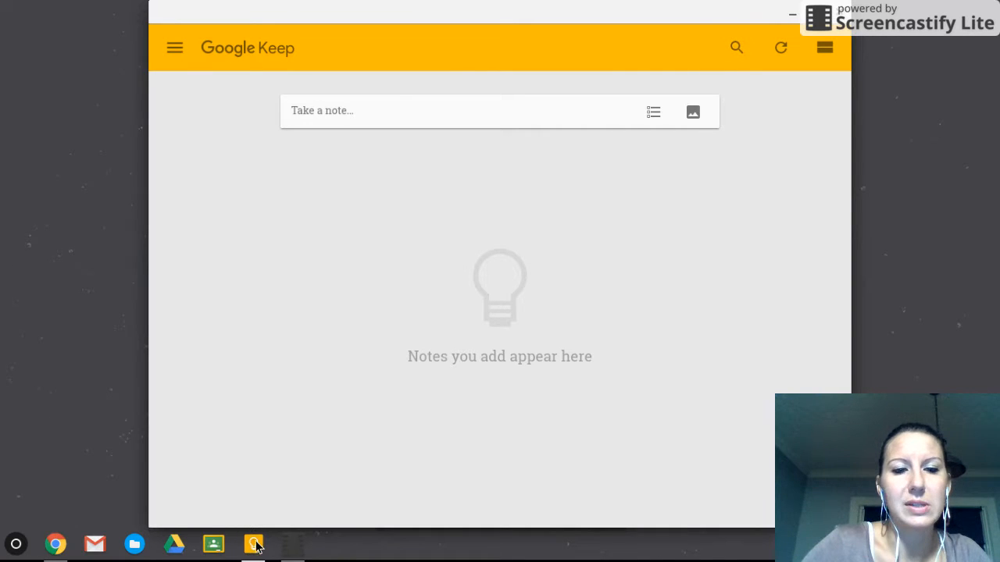
Find Google Keep in the full list of installed apps and check its shelf pinning option
{"action": "left_click", "coordinate": [16, 548]}
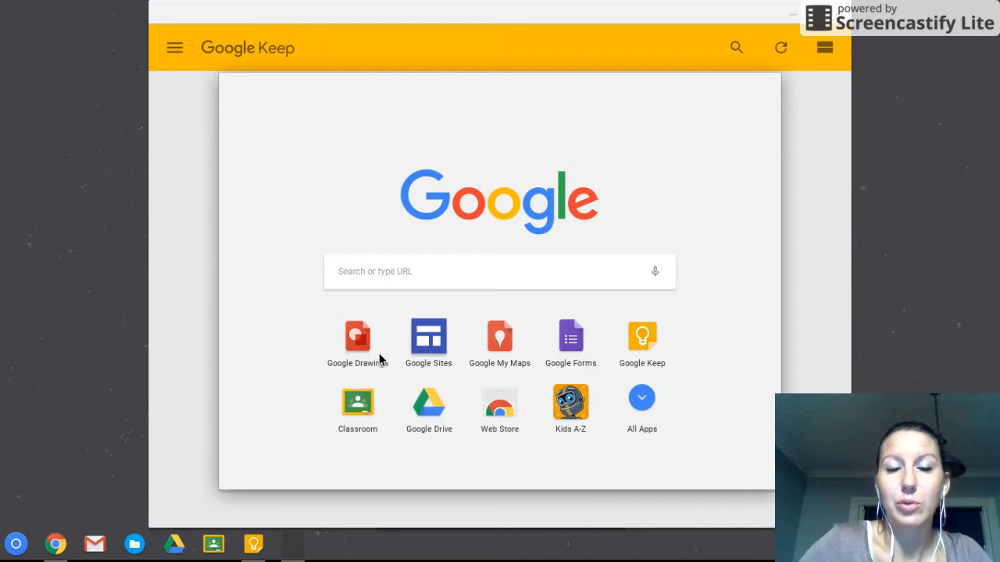
{"action": "left_click", "coordinate": [641, 398]}
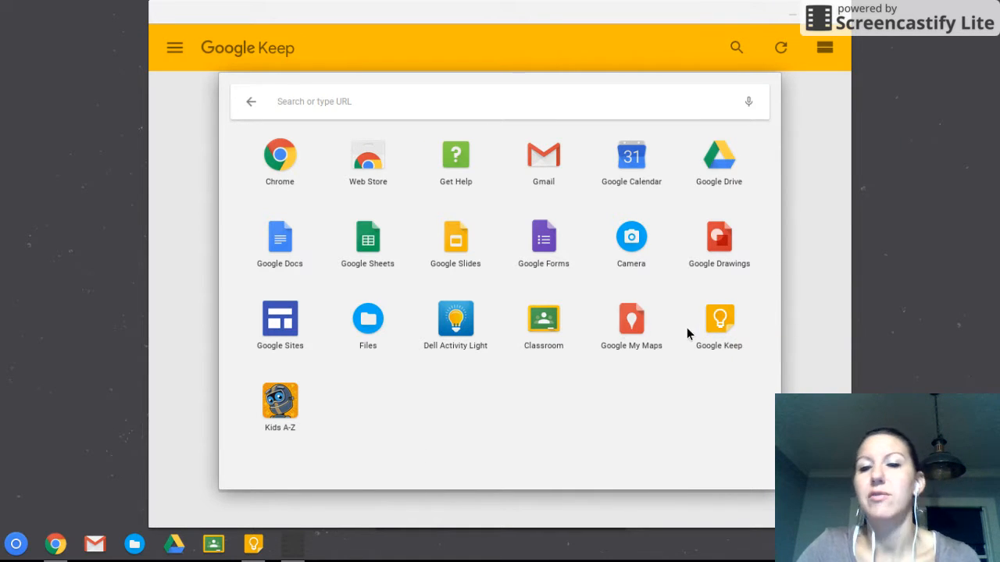
{"action": "right_click", "coordinate": [719, 327]}
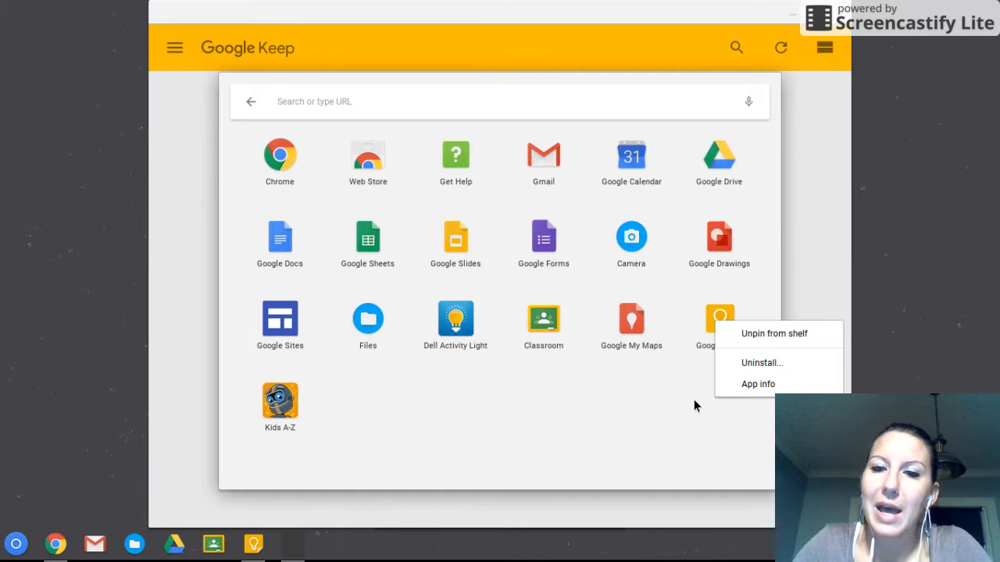
{"action": "left_click_drag", "start_coordinate": [720, 324], "coordinate": [259, 544]}
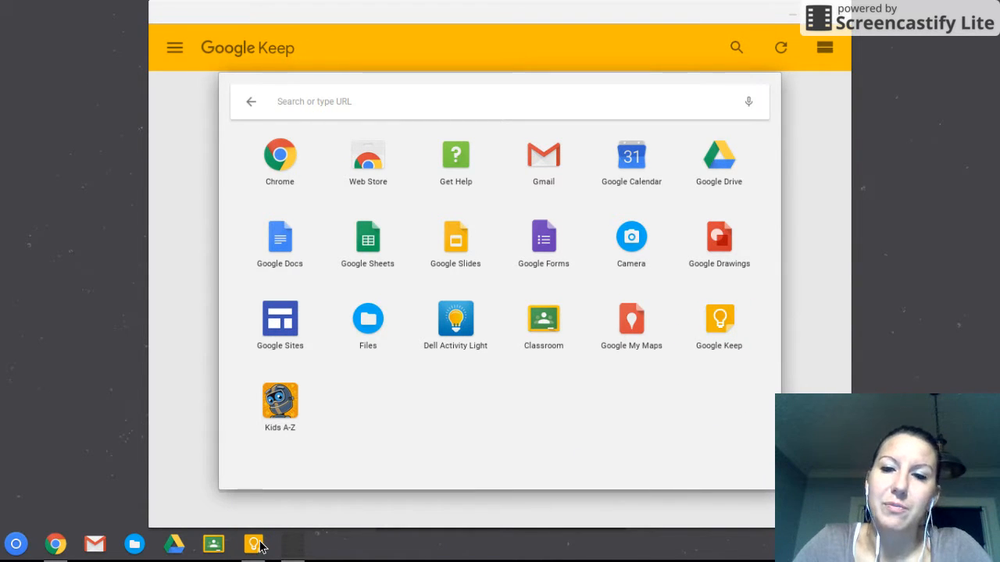
{"action": "left_click", "coordinate": [751, 499]}
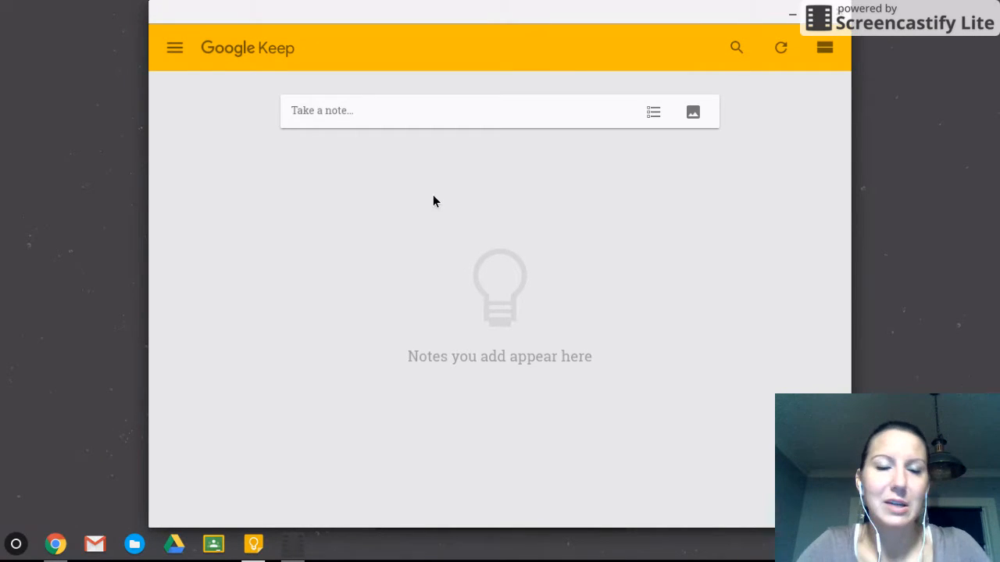
Create a note titled ELA, colour it blue, and save it
{"action": "left_click", "coordinate": [408, 120]}
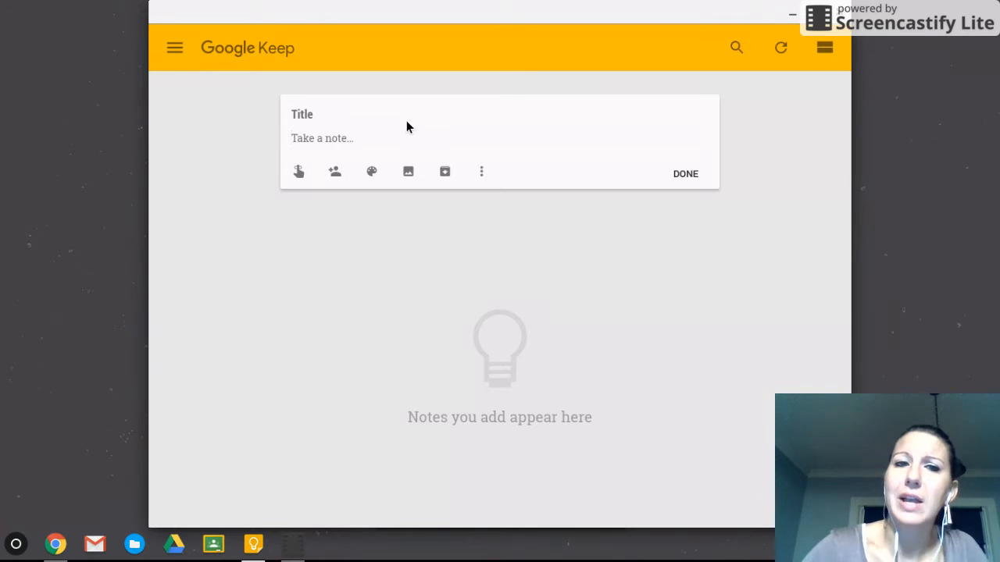
{"action": "left_click", "coordinate": [333, 119]}
{"action": "type", "text": "ELA"}
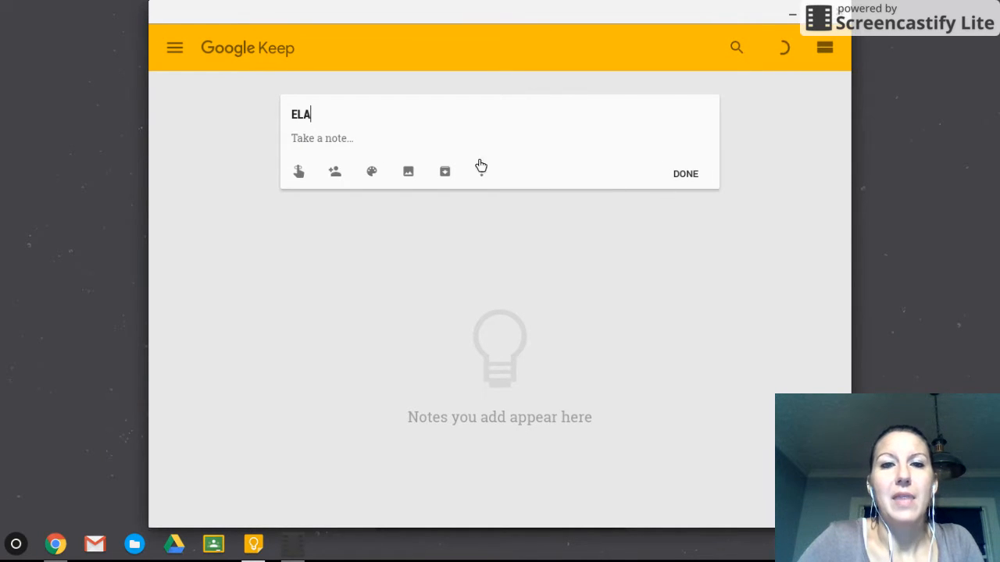
{"action": "mouse_move", "coordinate": [375, 171]}
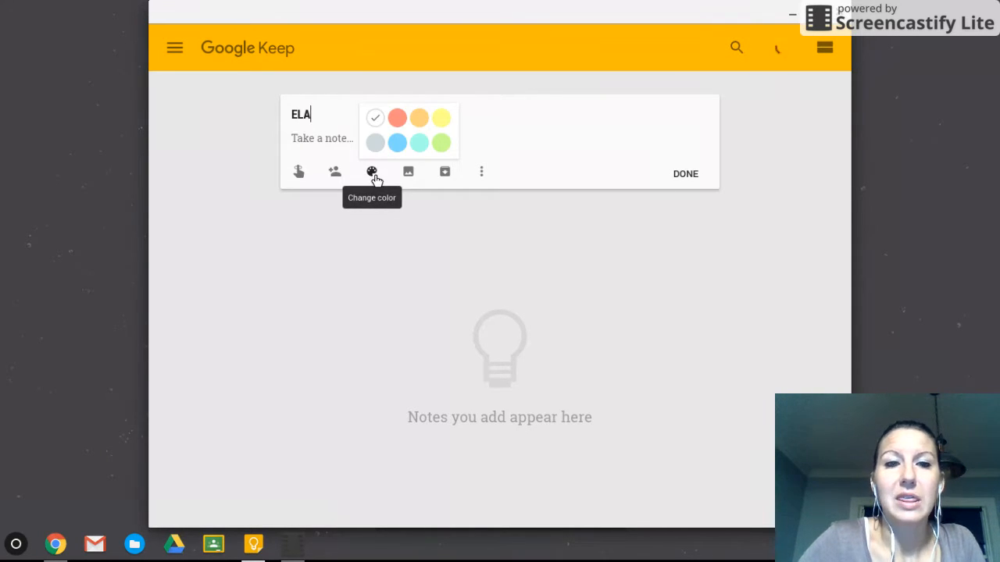
{"action": "left_click", "coordinate": [398, 144]}
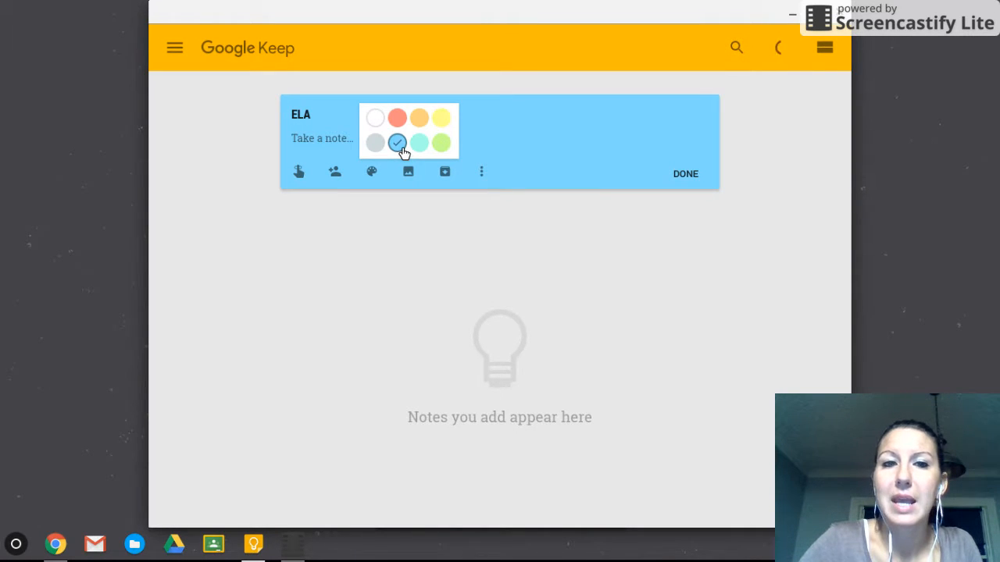
{"action": "left_click", "coordinate": [701, 179]}
Create a second note titled SS, colour it red, and save it
{"action": "left_click", "coordinate": [477, 118]}
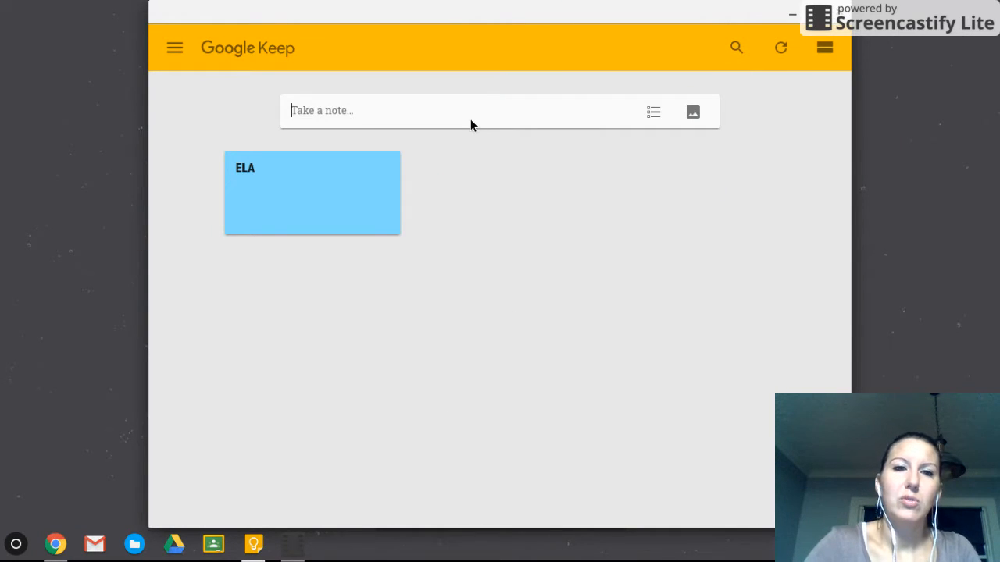
{"action": "type", "text": "SS"}
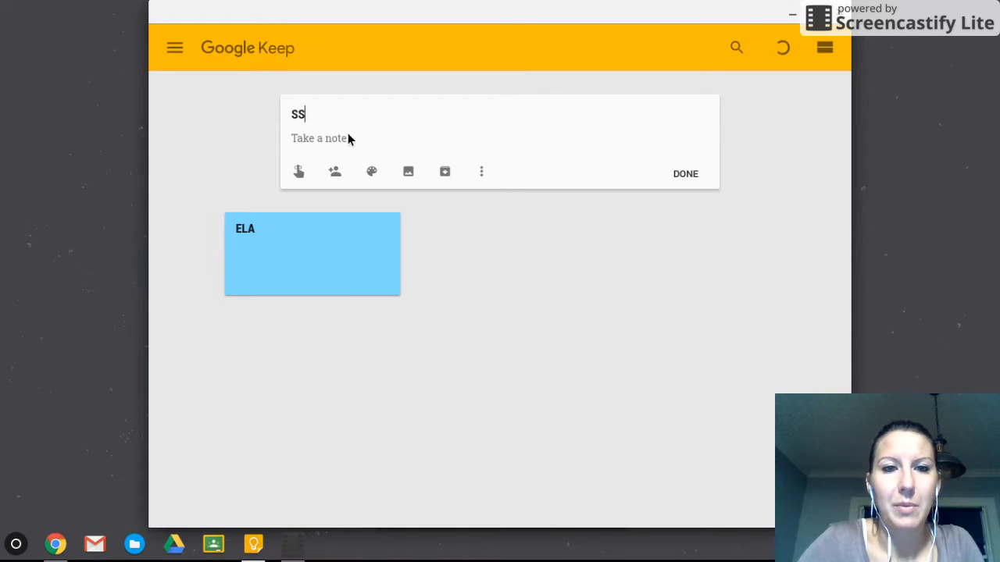
{"action": "mouse_move", "coordinate": [374, 175]}
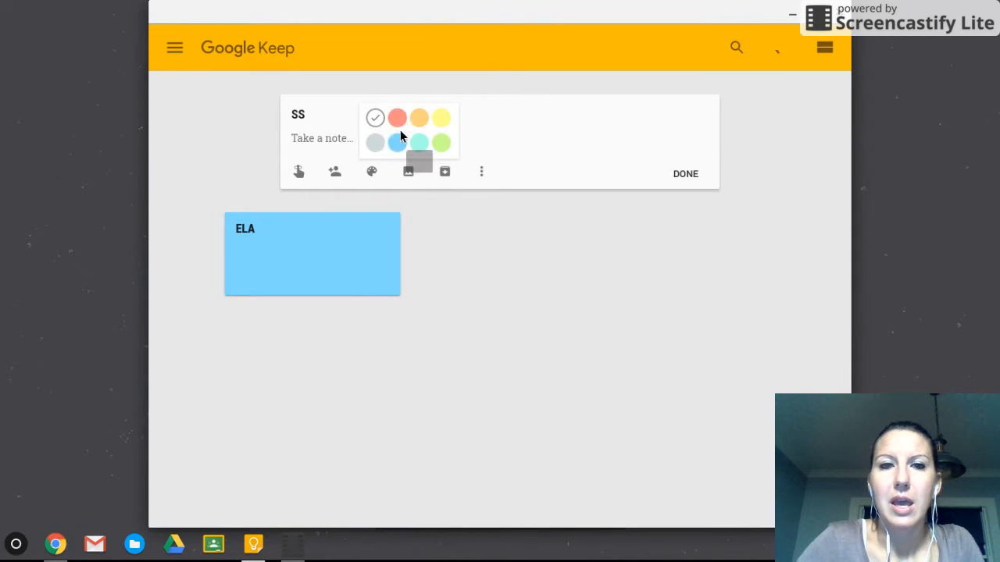
{"action": "left_click", "coordinate": [397, 117]}
{"action": "left_click", "coordinate": [685, 174]}
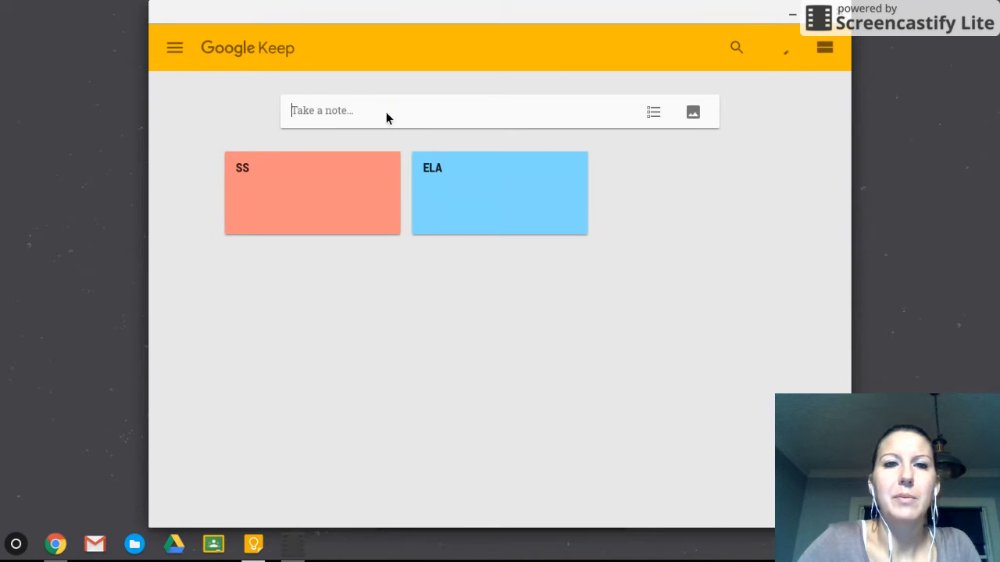
Start a third note and assign it a newly created label named ELA
{"action": "left_click", "coordinate": [386, 111]}
{"action": "left_click", "coordinate": [348, 112]}
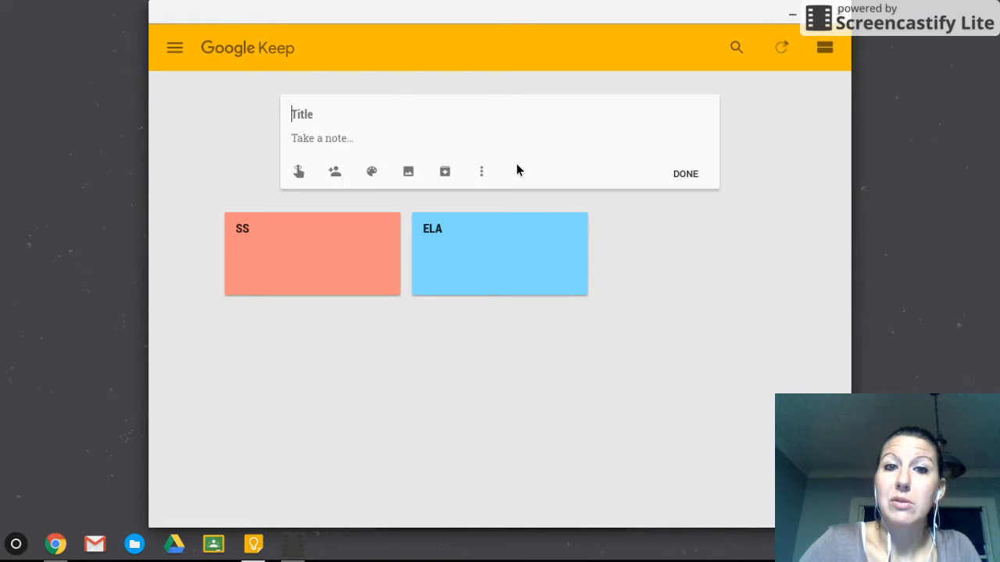
{"action": "left_click", "coordinate": [482, 173]}
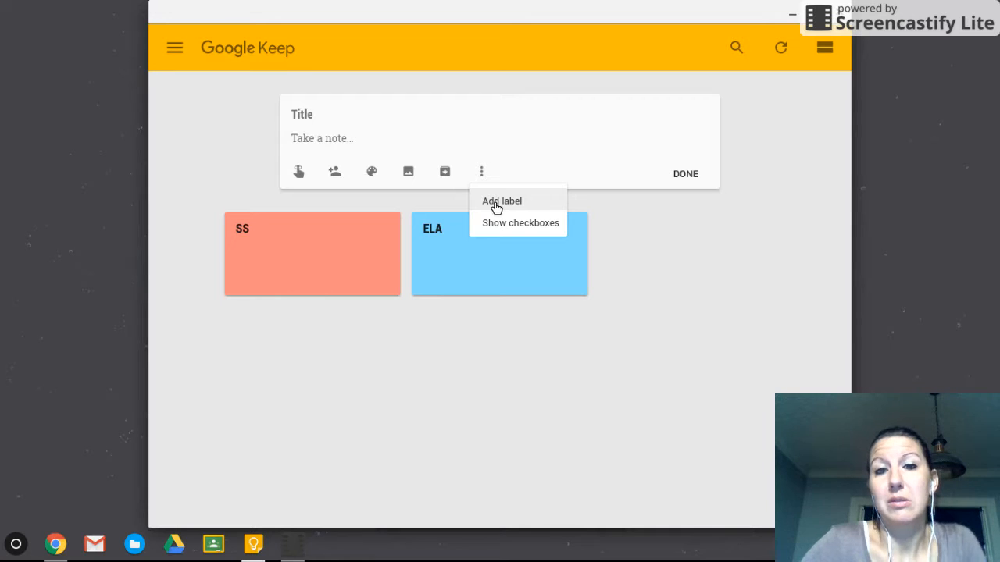
{"action": "left_click", "coordinate": [495, 205]}
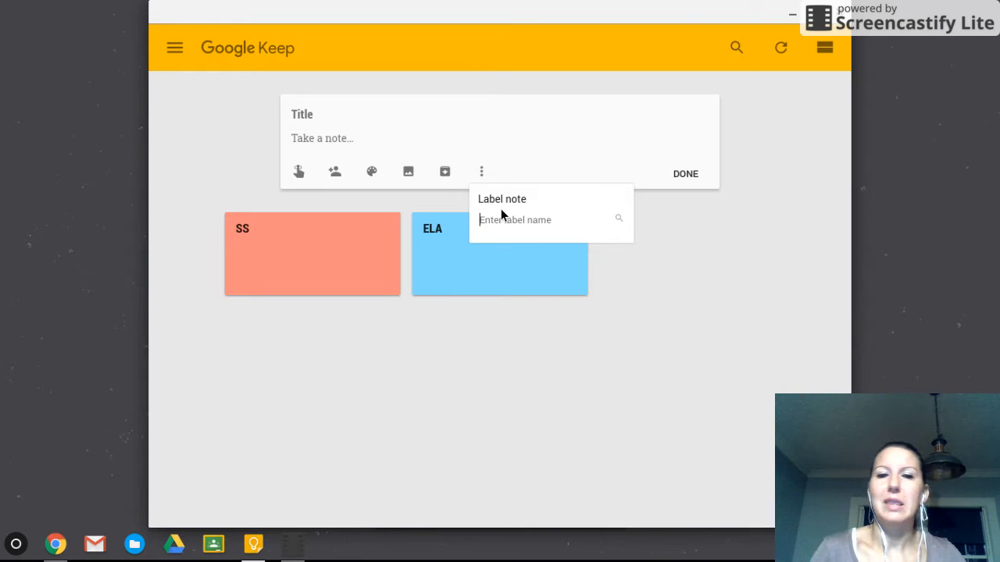
{"action": "type", "text": "ELA"}
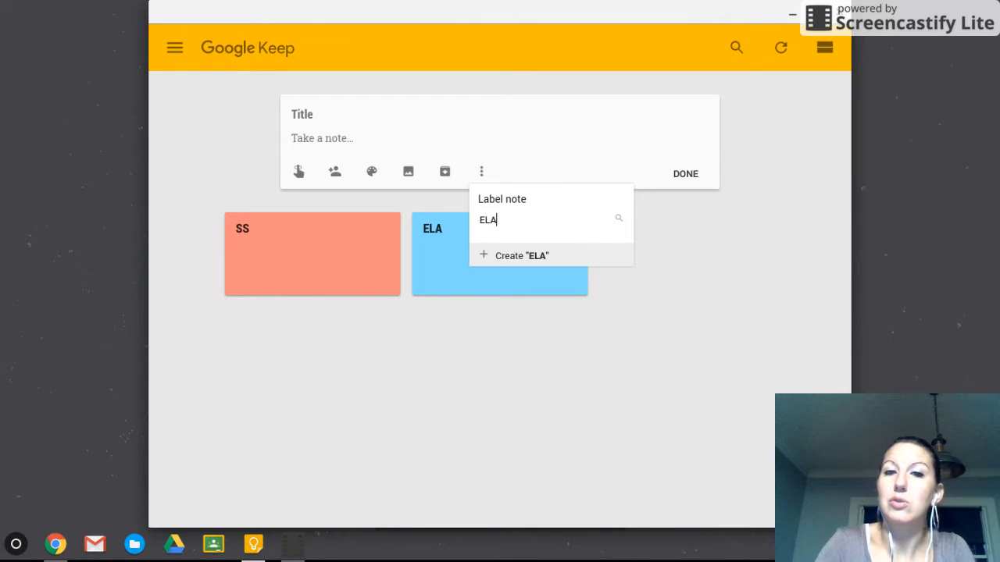
{"action": "key", "text": "Return"}
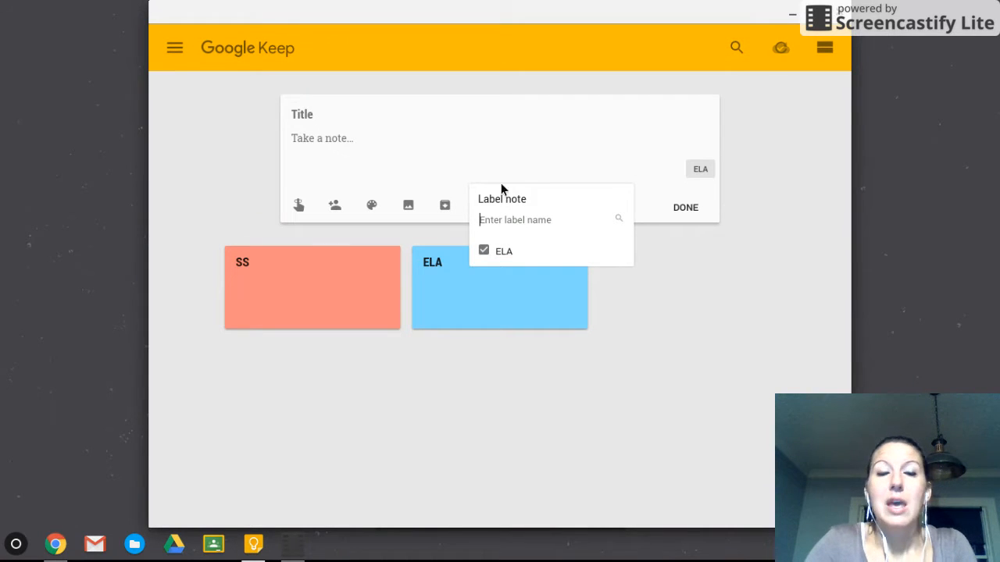
{"action": "left_click", "coordinate": [457, 166]}
Title the ELA-labelled note Homework, colour it blue, and save it
{"action": "left_click", "coordinate": [378, 117]}
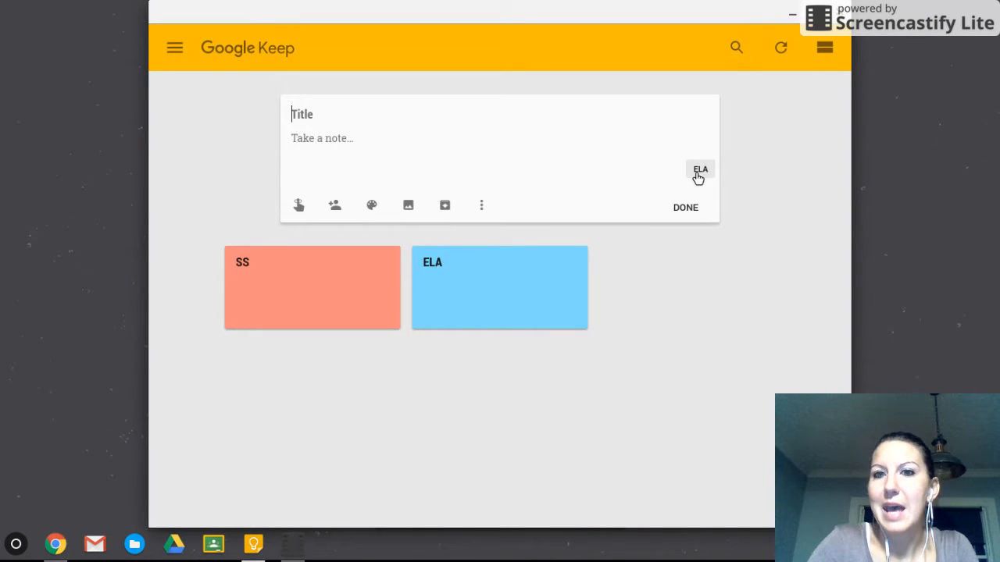
{"action": "type", "text": "Homework"}
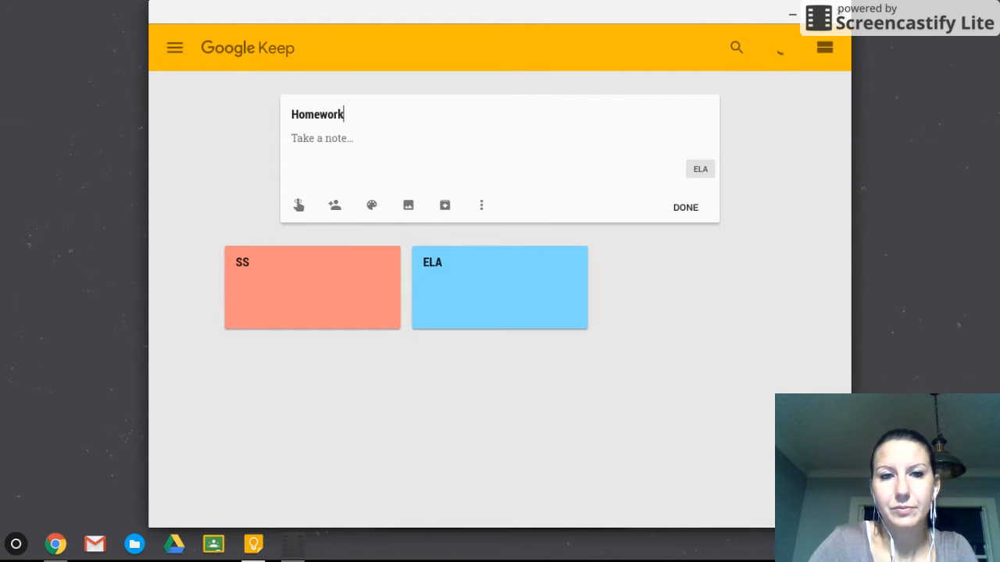
{"action": "left_click", "coordinate": [400, 149]}
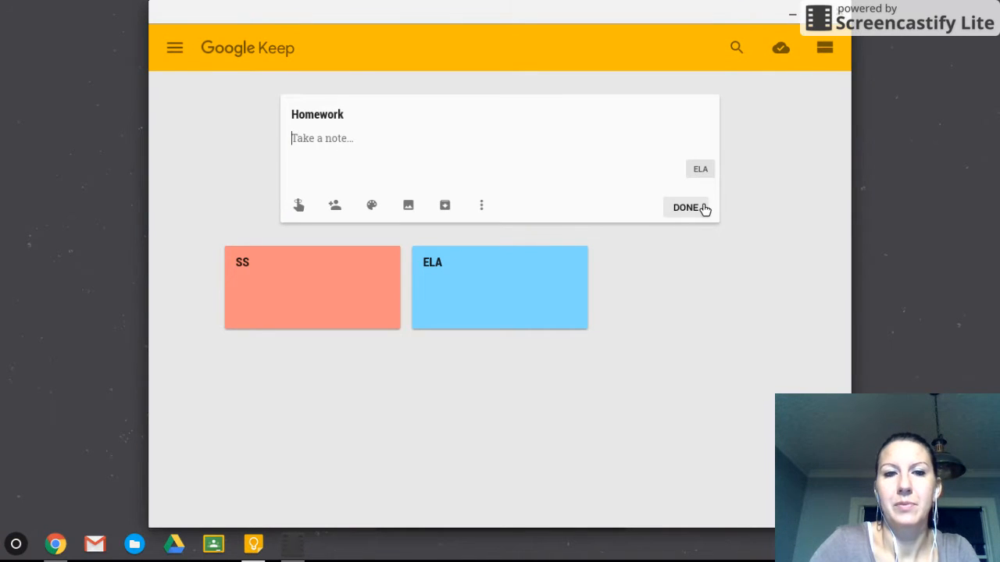
{"action": "mouse_move", "coordinate": [374, 209]}
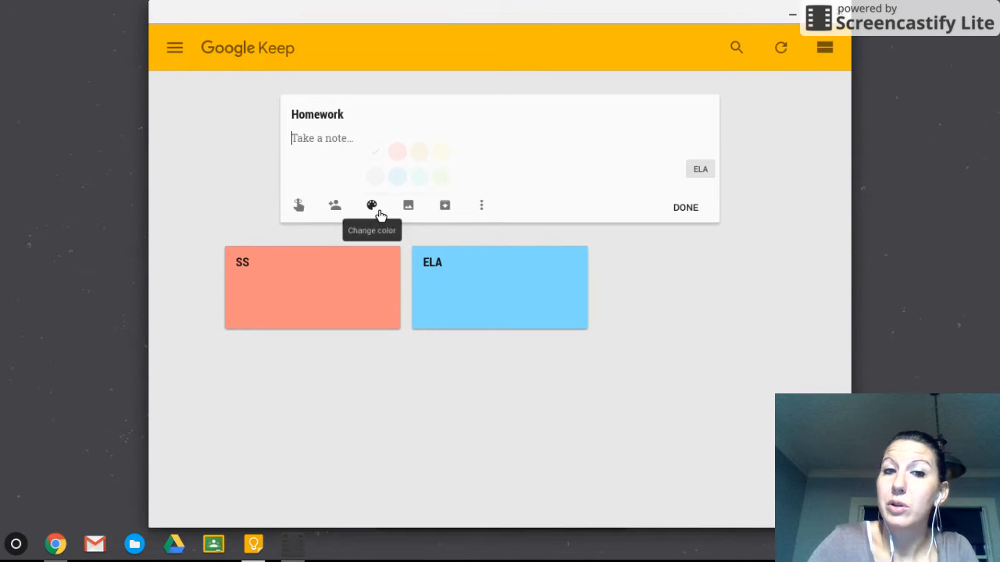
{"action": "left_click", "coordinate": [397, 176]}
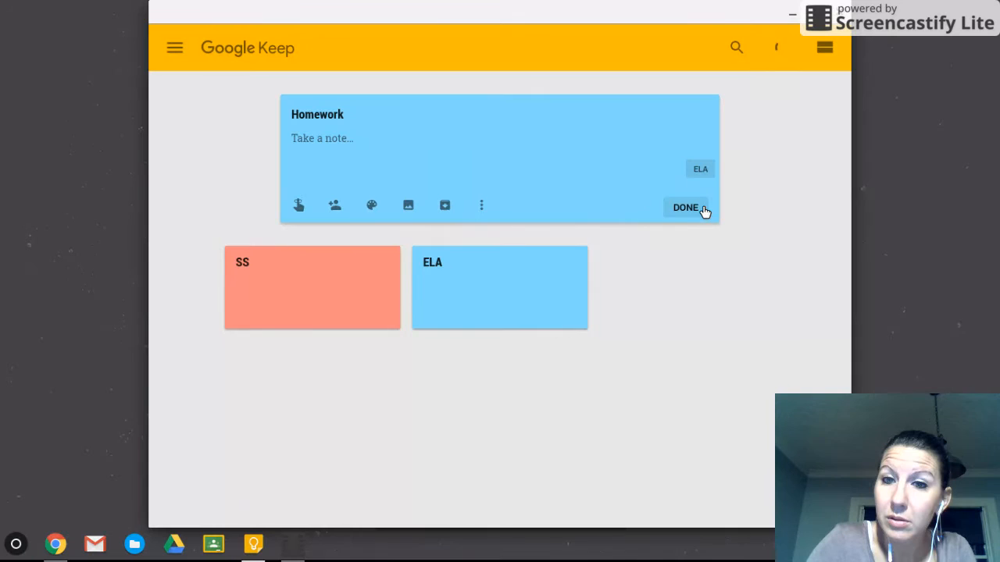
{"action": "left_click", "coordinate": [703, 209]}
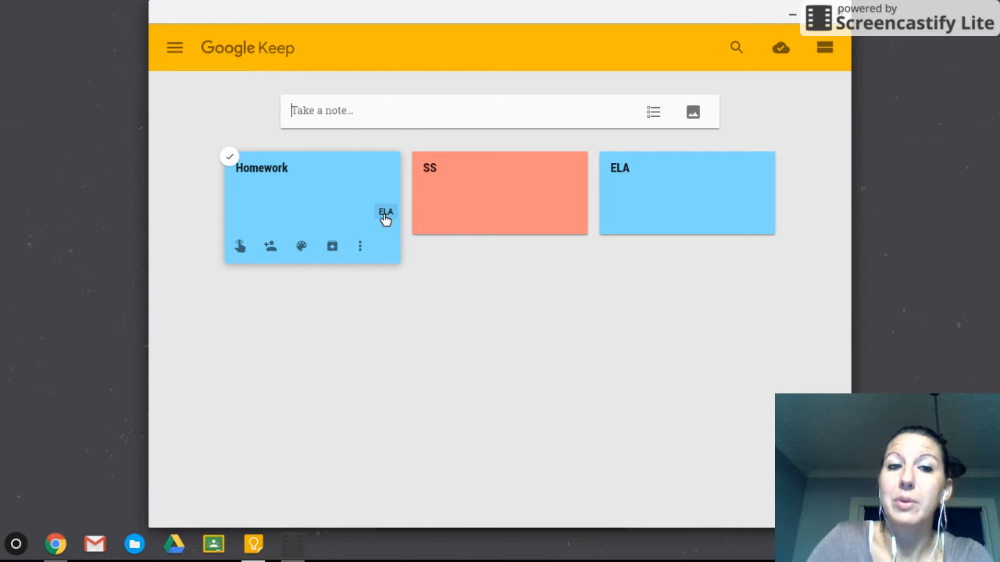
Reopen the Homework note and turn its body into a checklist with checkboxes
{"action": "left_click", "coordinate": [303, 205]}
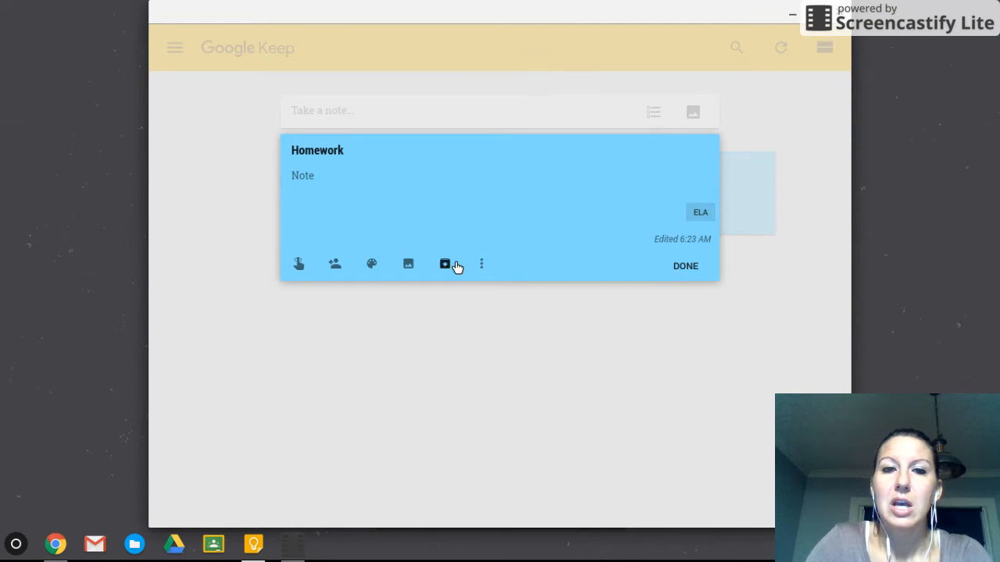
{"action": "left_click", "coordinate": [483, 266]}
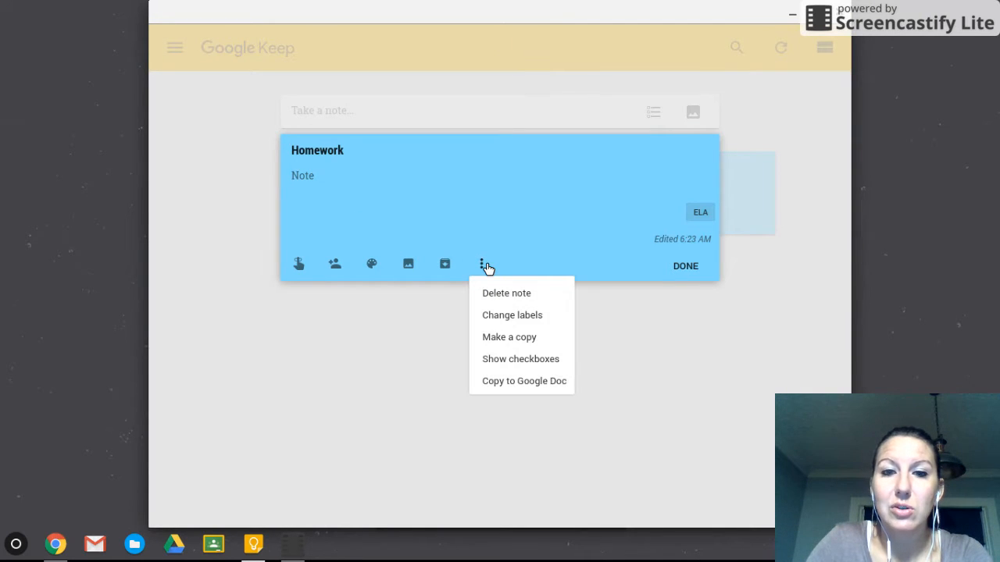
{"action": "left_click", "coordinate": [512, 361]}
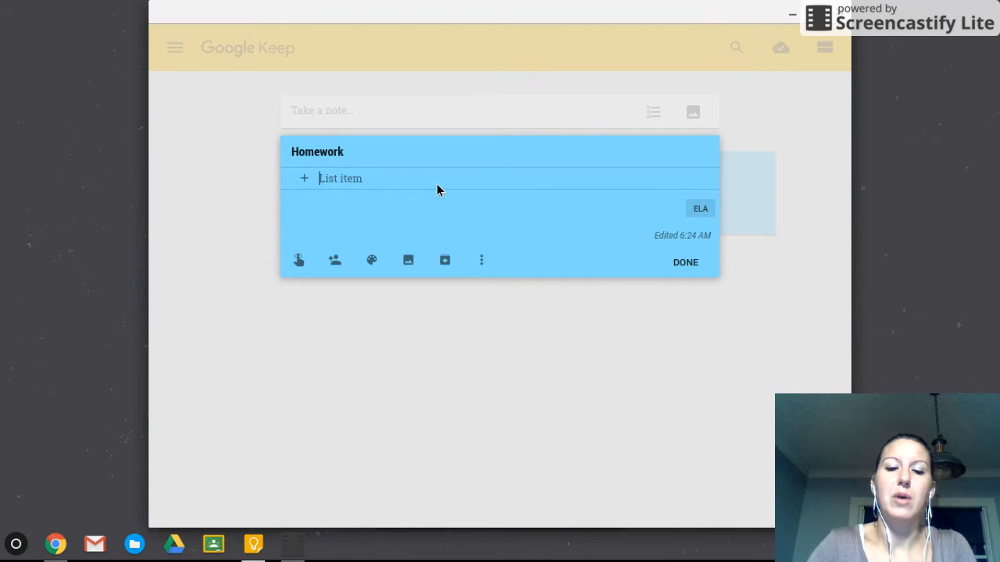
Add the checklist items "Annotate the reading" and "Bring in signed syllabus" to the Homework note
{"action": "type", "text": "Re"}
{"action": "key", "text": "BackSpace"}
{"action": "key", "text": "BackSpace"}
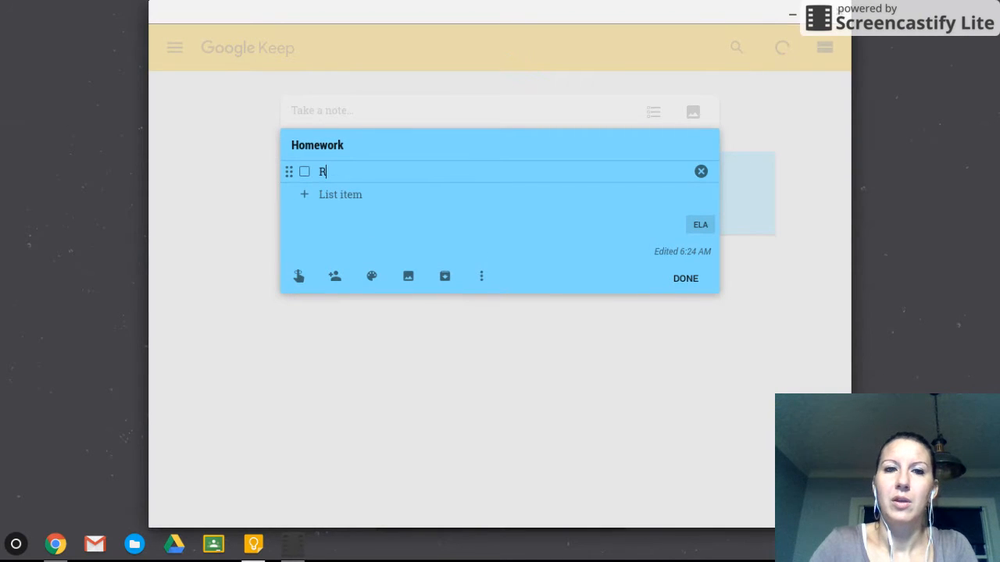
{"action": "type", "text": "Annotat"}
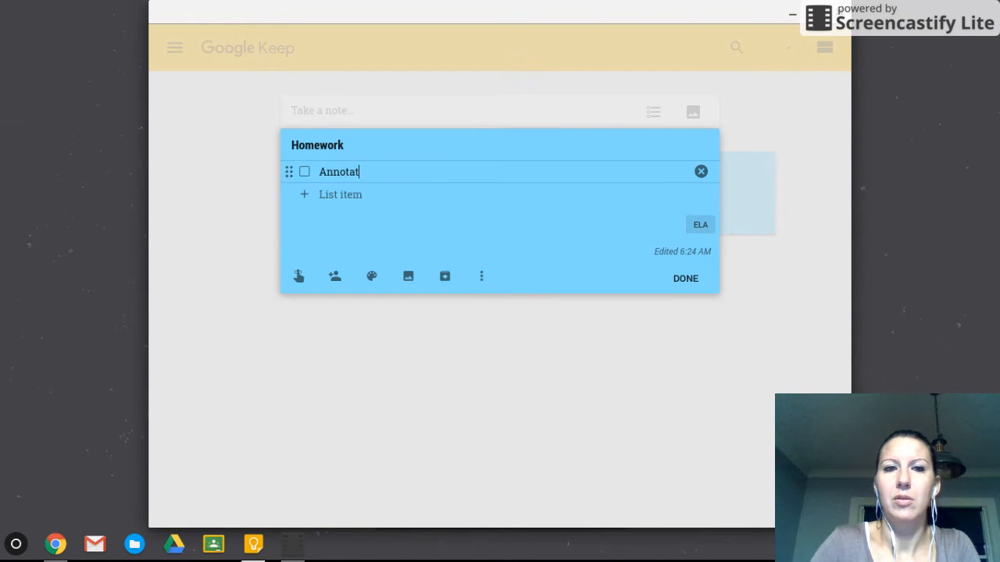
{"action": "type", "text": "e the "}
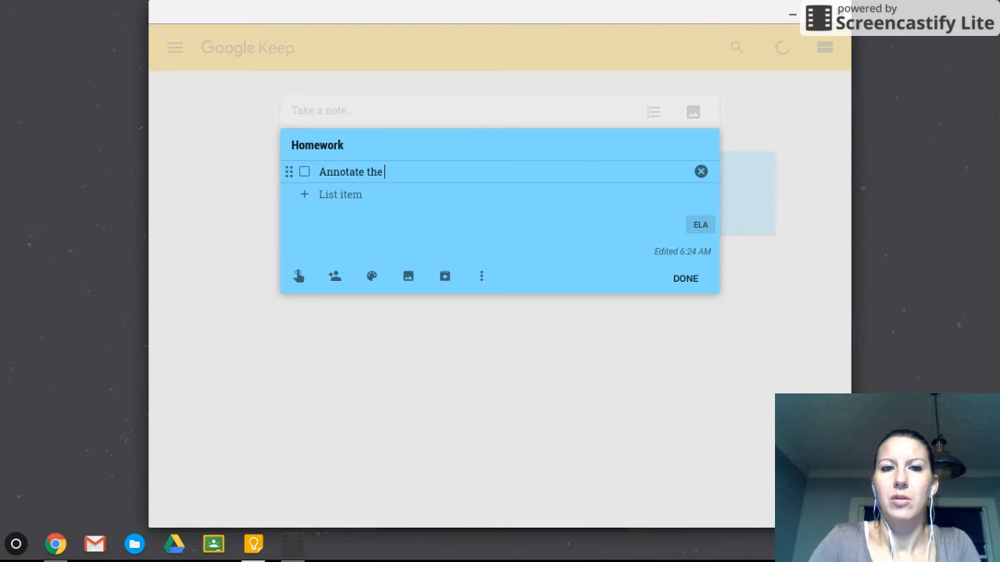
{"action": "type", "text": "reading"}
{"action": "key", "text": "Return"}
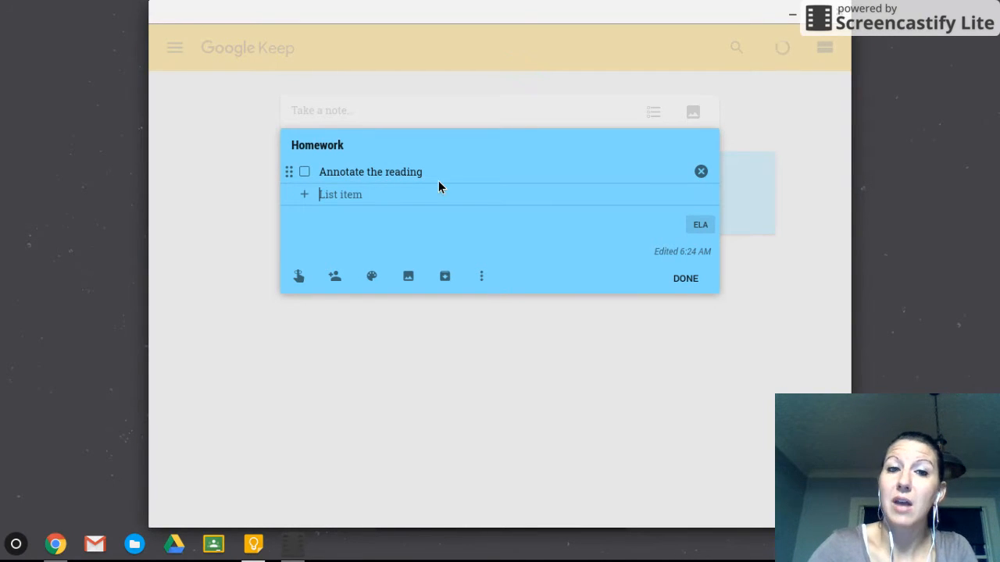
{"action": "type", "text": "B"}
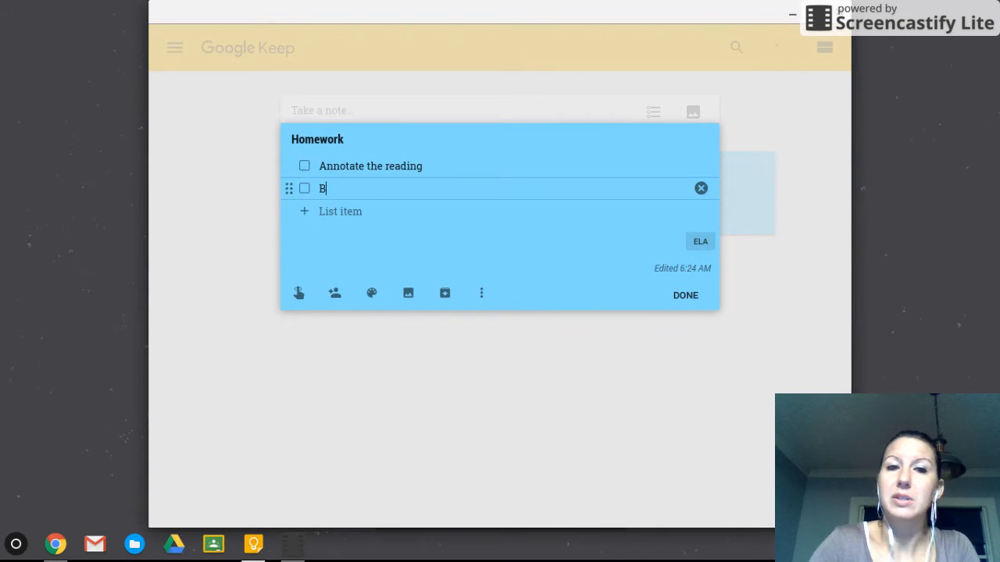
{"action": "type", "text": "ring in "}
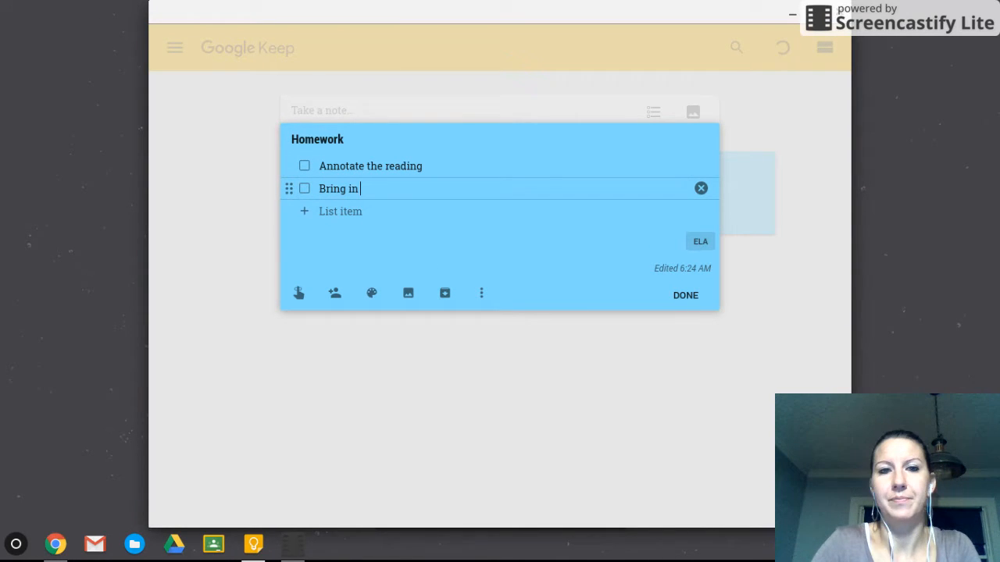
{"action": "type", "text": "sig"}
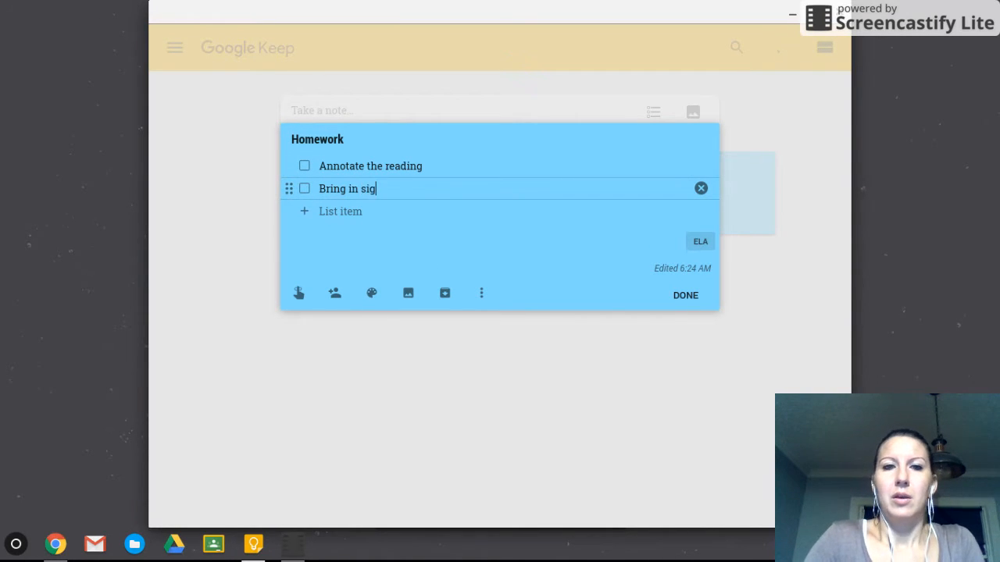
{"action": "type", "text": "ned syllabus"}
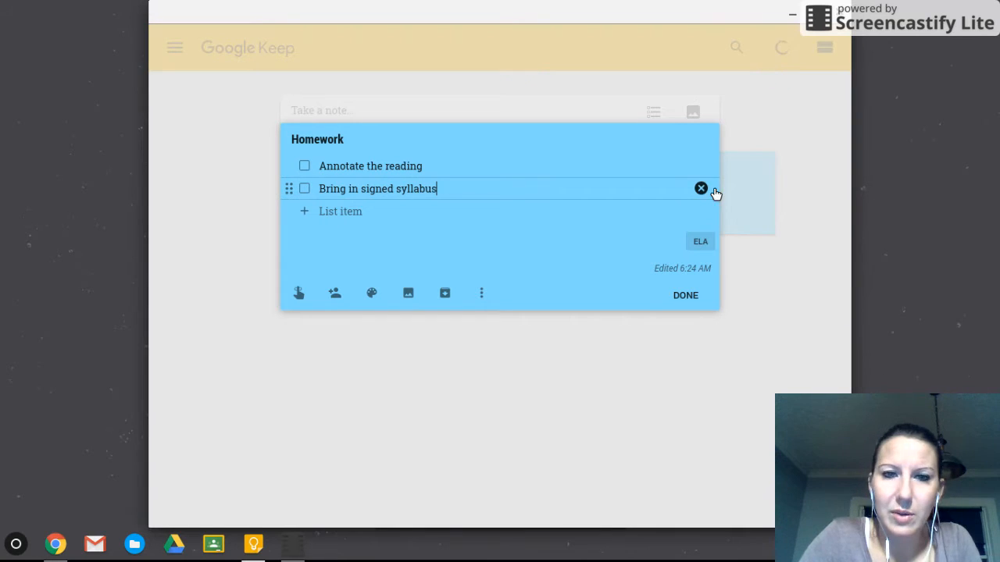
Mark the checklist item "Bring in signed syllabus" as completed and restore it to the open items
{"action": "key", "text": "Return"}
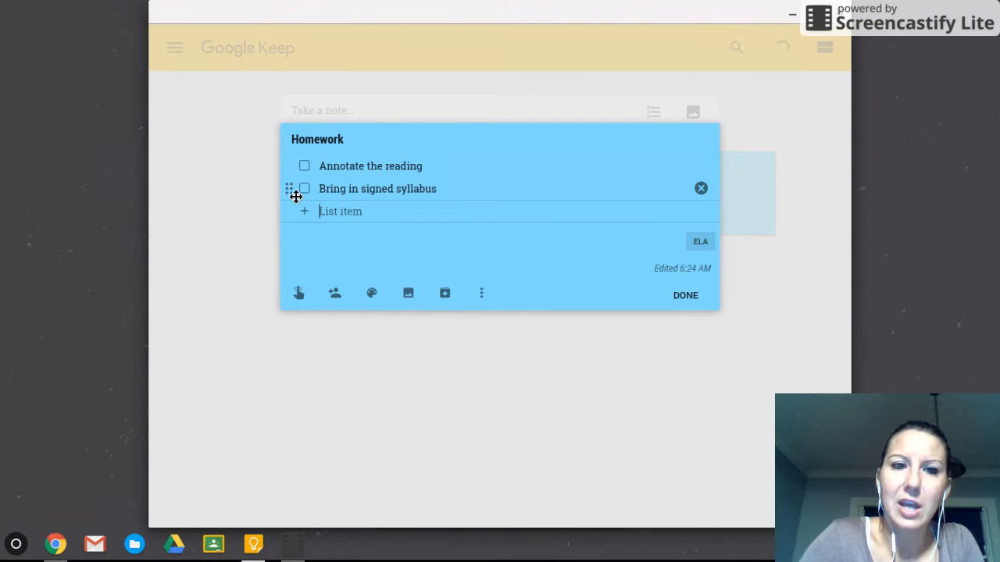
{"action": "mouse_move", "coordinate": [292, 192]}
{"action": "left_mouse_down"}
{"action": "mouse_move", "coordinate": [290, 156]}
{"action": "mouse_move", "coordinate": [295, 212]}
{"action": "mouse_move", "coordinate": [295, 164]}
{"action": "mouse_move", "coordinate": [300, 196]}
{"action": "left_mouse_up"}
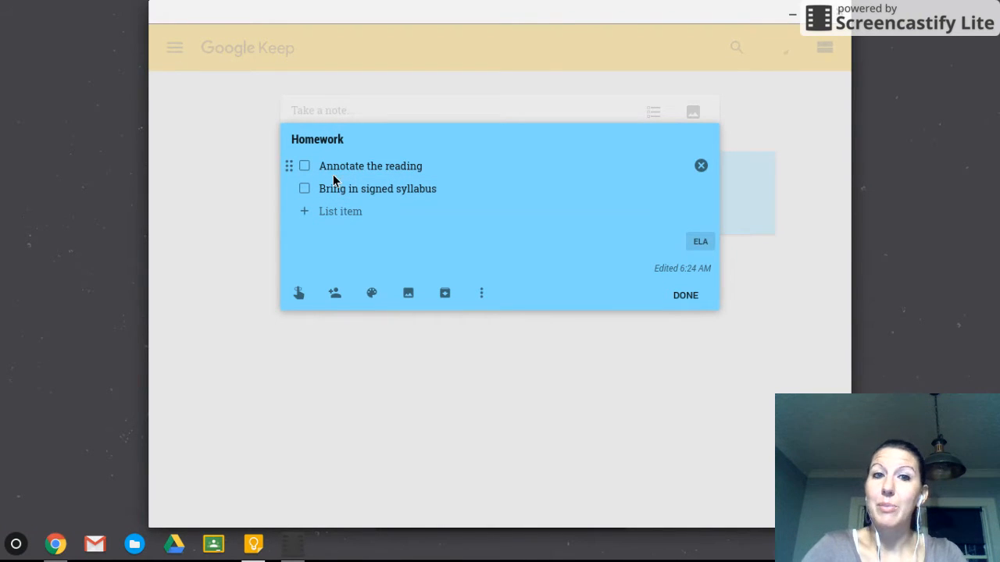
{"action": "left_click", "coordinate": [303, 189]}
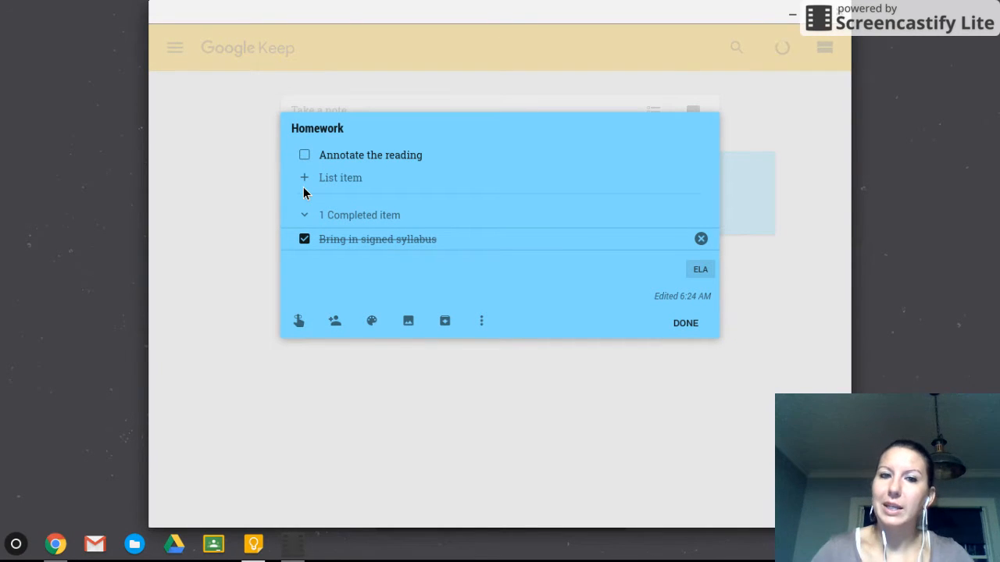
{"action": "left_click", "coordinate": [304, 239]}
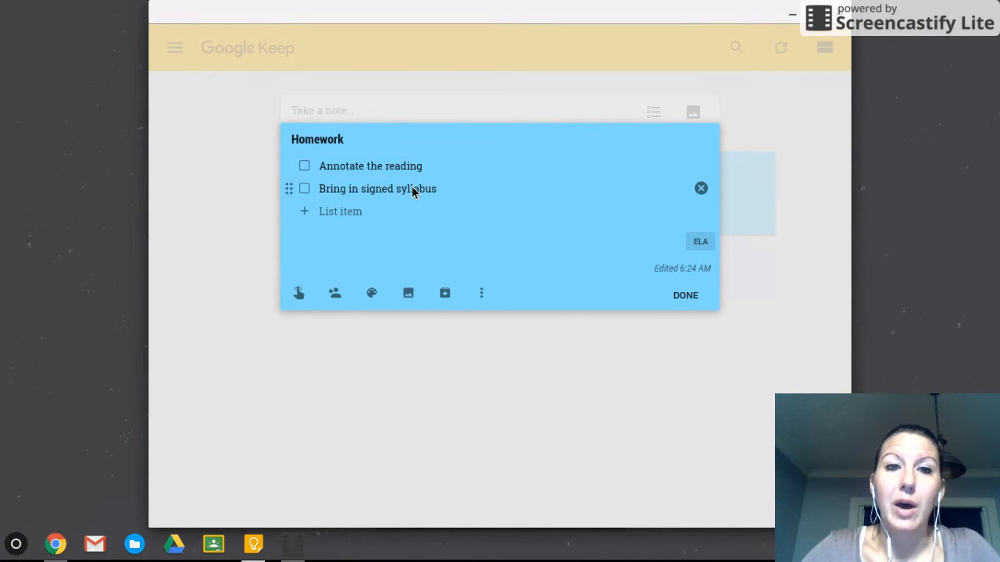
Add a reminder for later today to the Homework note and save it with a custom time of 6:27 AM on Sep 20, 2016
{"action": "left_click", "coordinate": [299, 295]}
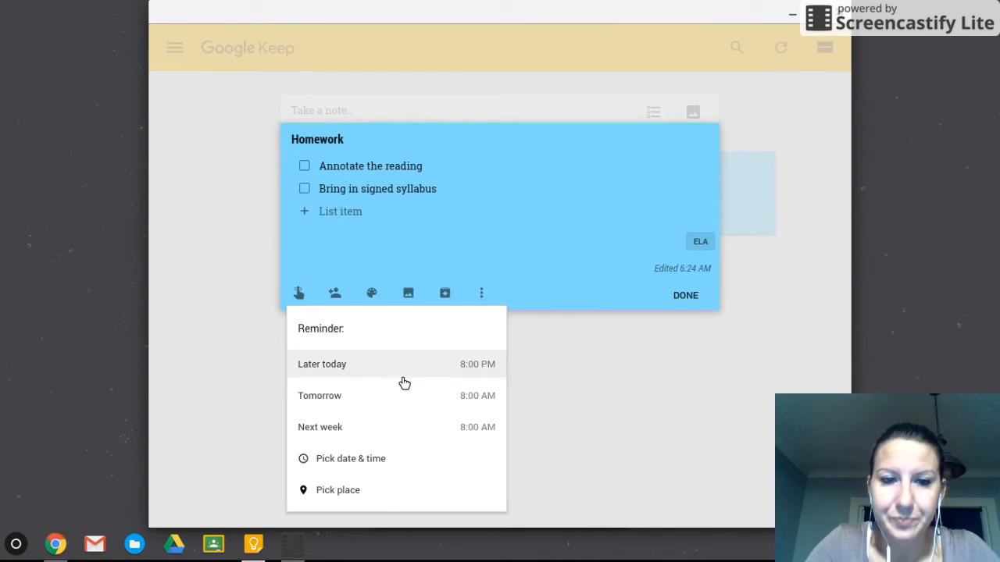
{"action": "left_click", "coordinate": [471, 364]}
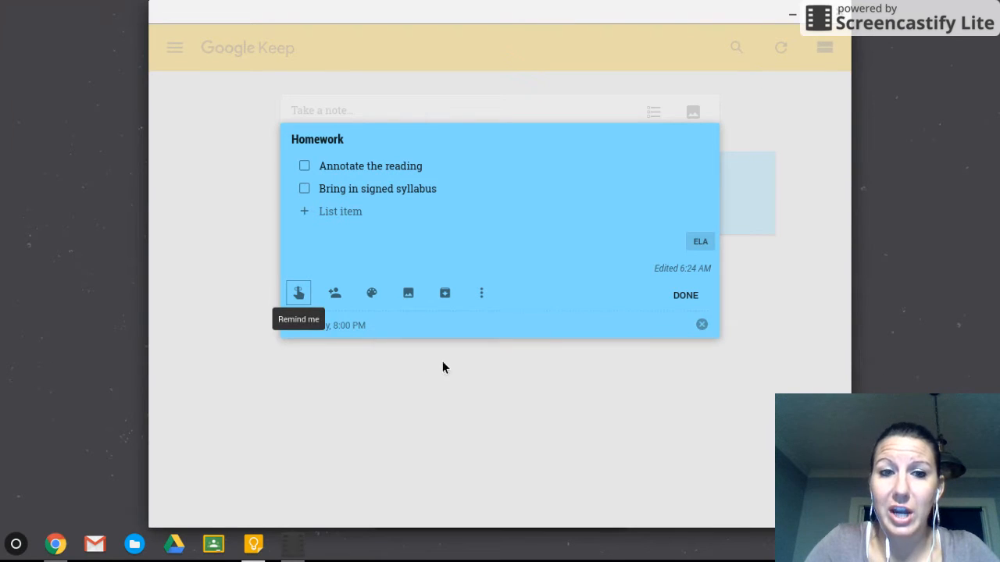
{"action": "left_click", "coordinate": [356, 336]}
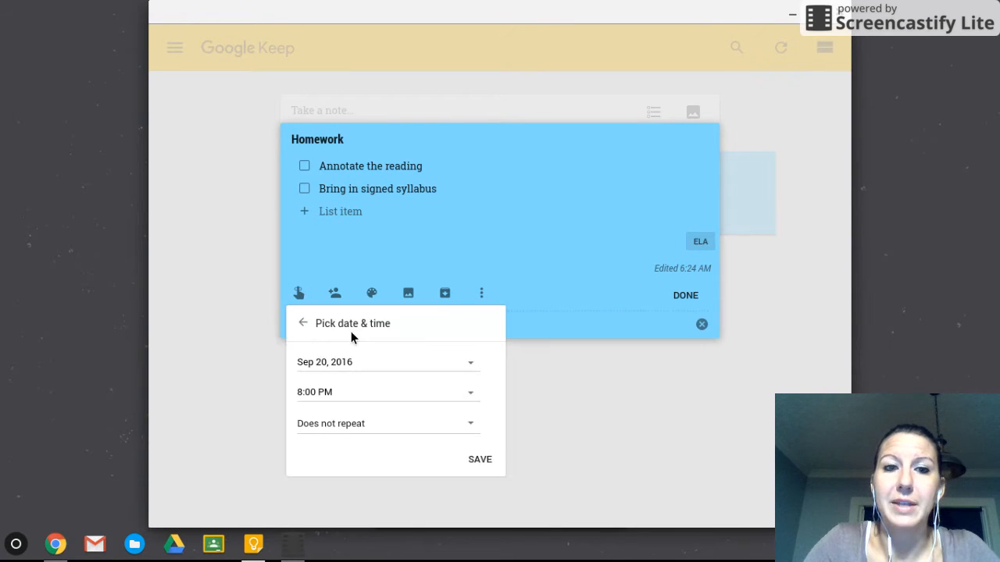
{"action": "left_click", "coordinate": [311, 396]}
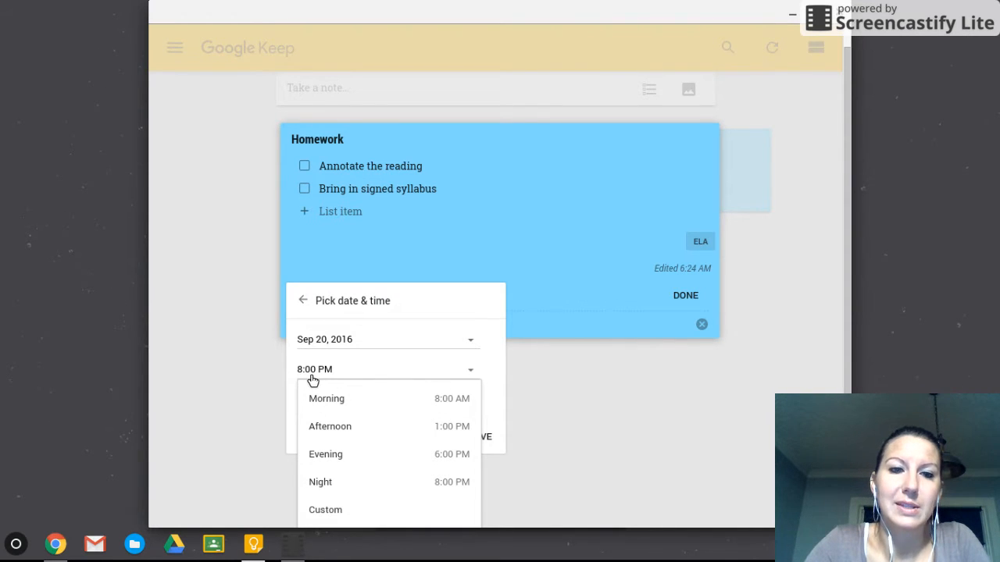
{"action": "left_click", "coordinate": [326, 512]}
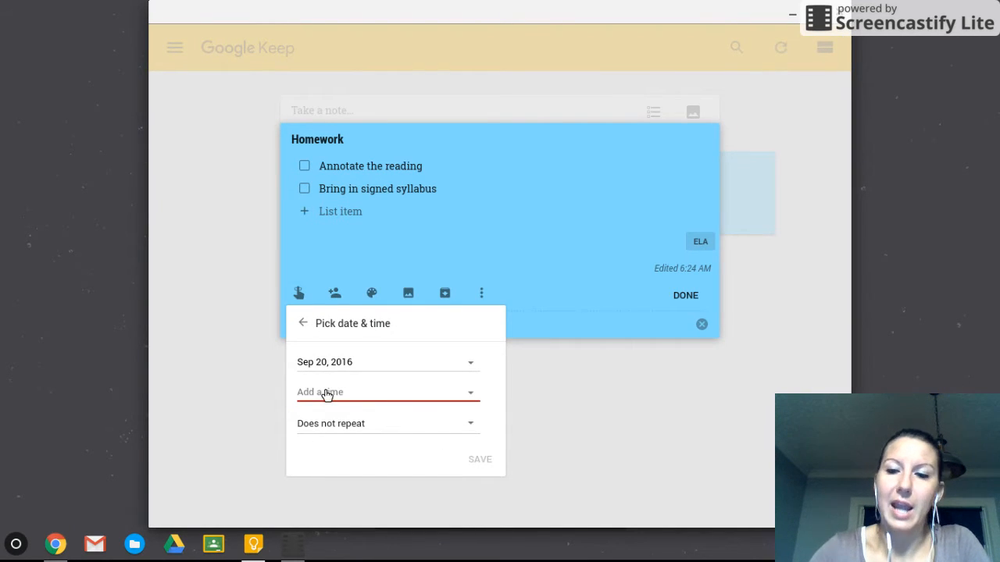
{"action": "type", "text": "6"}
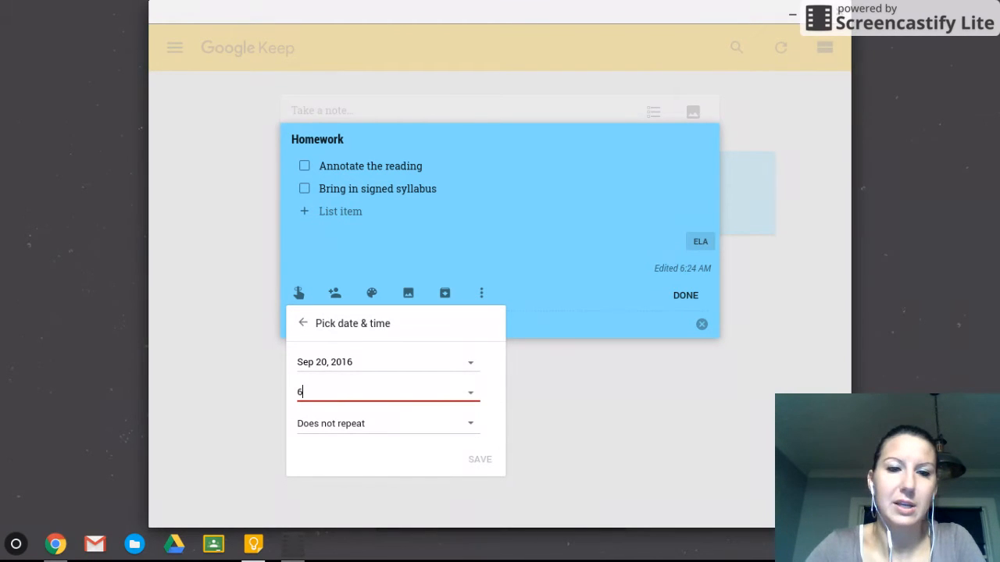
{"action": "type", "text": ":27"}
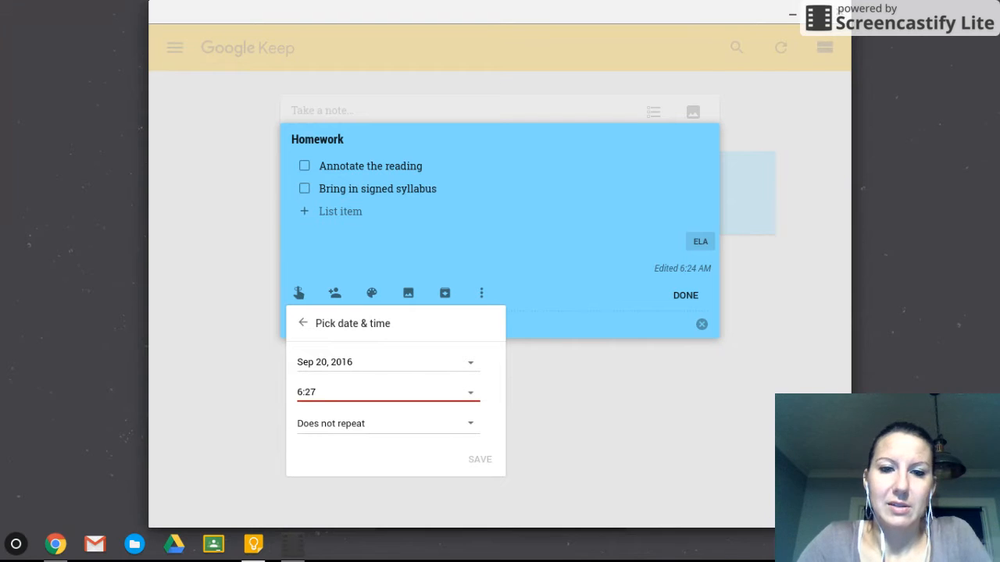
{"action": "left_click", "coordinate": [372, 364]}
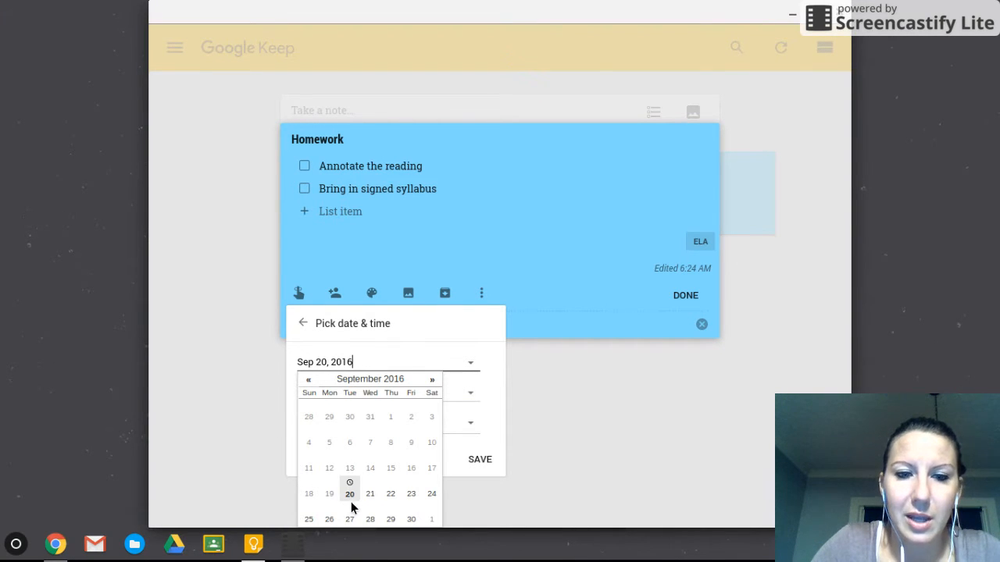
{"action": "left_click", "coordinate": [447, 452]}
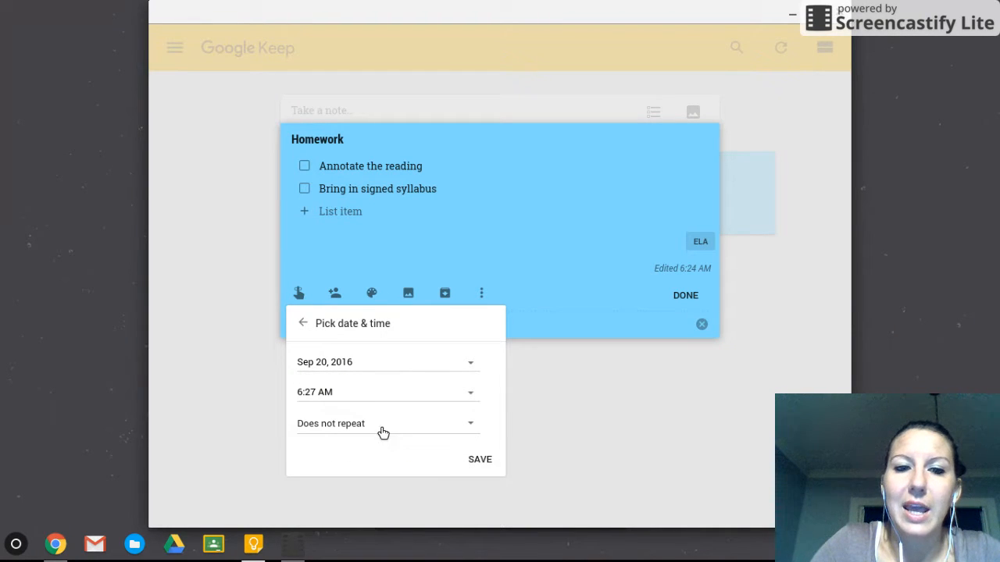
{"action": "left_click", "coordinate": [475, 463]}
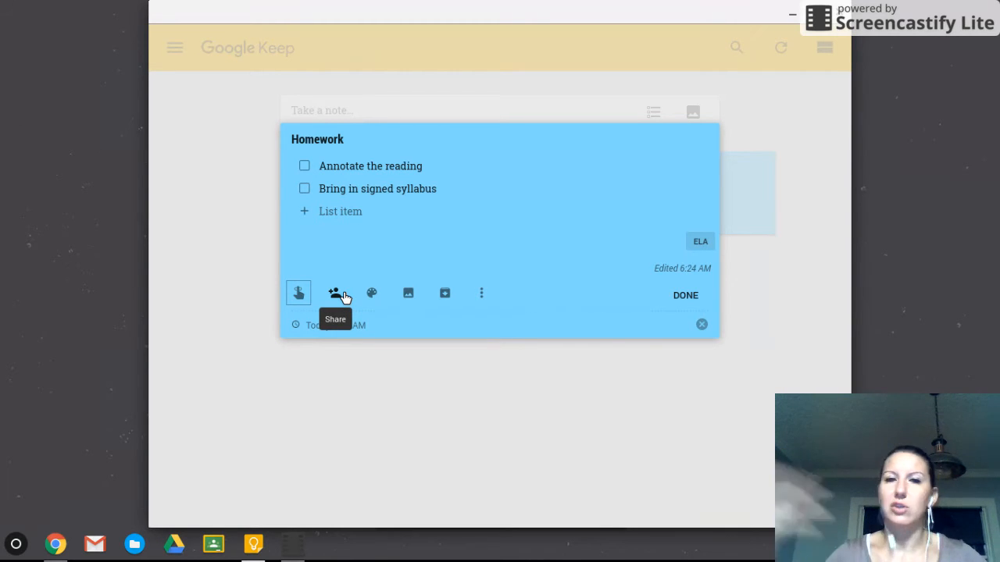
Look over the Homework note's additional options and close the note
{"action": "left_click", "coordinate": [489, 306]}
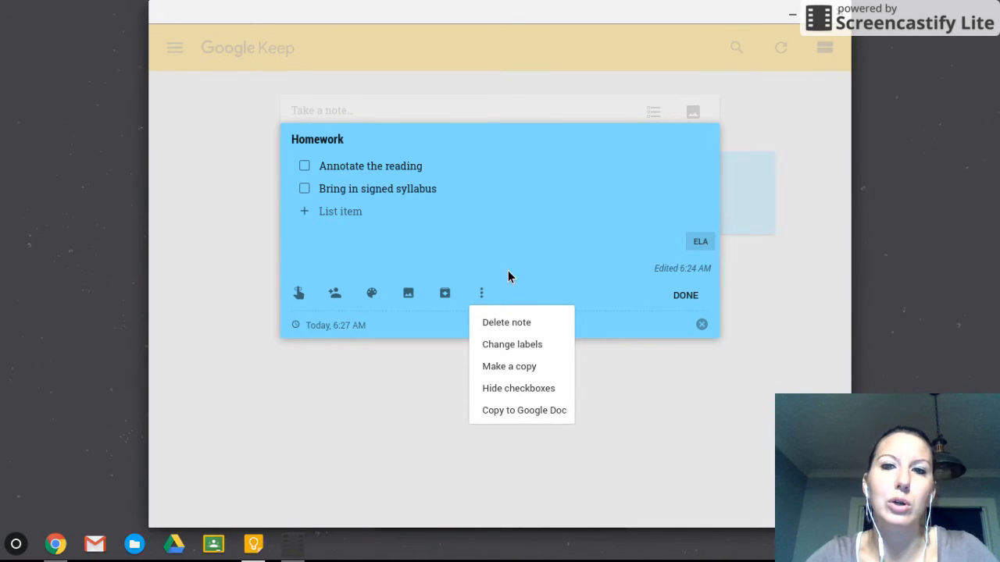
{"action": "left_click", "coordinate": [686, 298]}
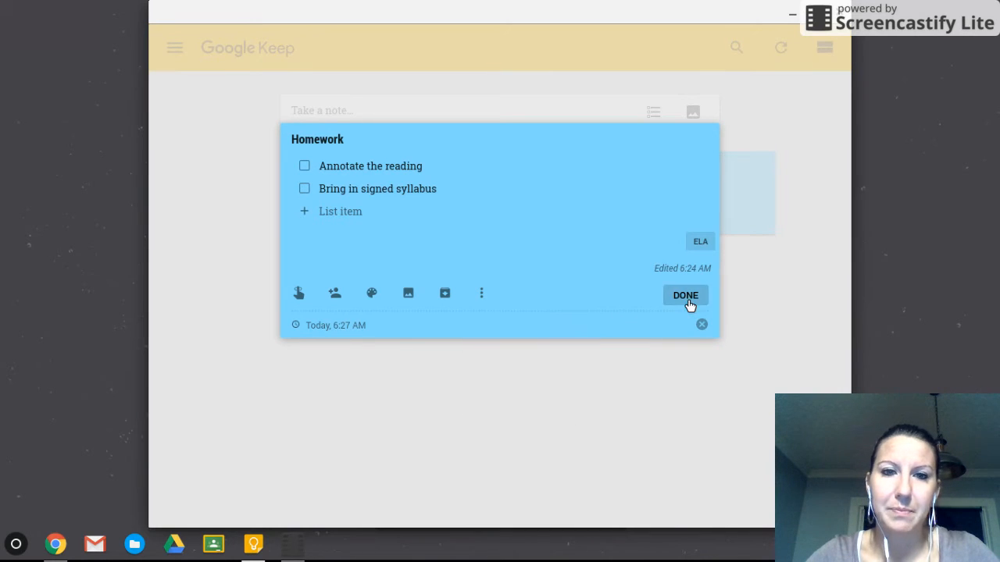
{"action": "mouse_move", "coordinate": [362, 168]}
{"action": "left_mouse_down"}
{"action": "mouse_move", "coordinate": [384, 208]}
{"action": "mouse_move", "coordinate": [730, 261]}
{"action": "mouse_move", "coordinate": [747, 167]}
{"action": "mouse_move", "coordinate": [421, 163]}
{"action": "mouse_move", "coordinate": [538, 219]}
{"action": "mouse_move", "coordinate": [388, 179]}
{"action": "mouse_move", "coordinate": [304, 176]}
{"action": "mouse_move", "coordinate": [368, 180]}
{"action": "left_mouse_up"}
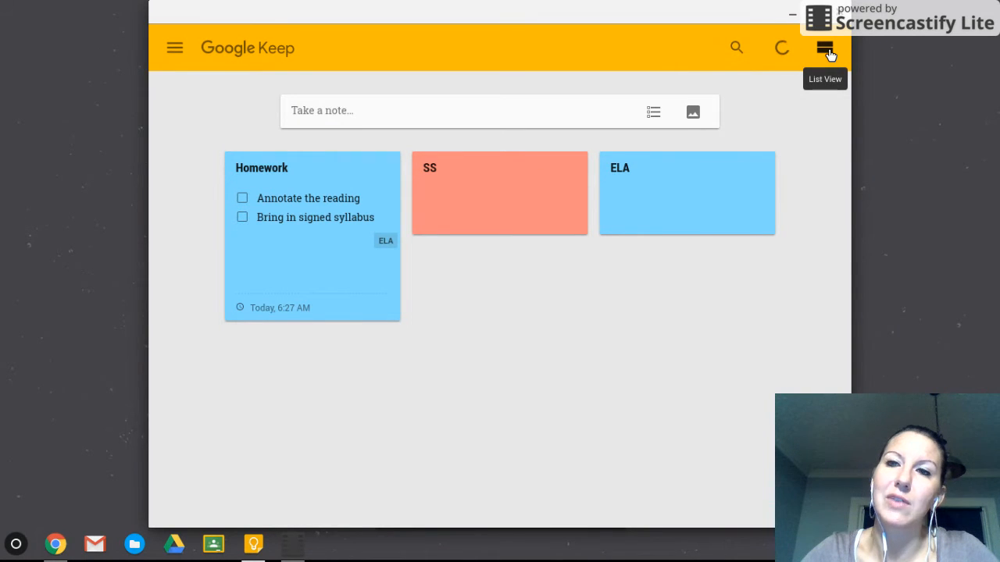
Display the notes in list view and switch back to grid view
{"action": "left_click", "coordinate": [829, 52]}
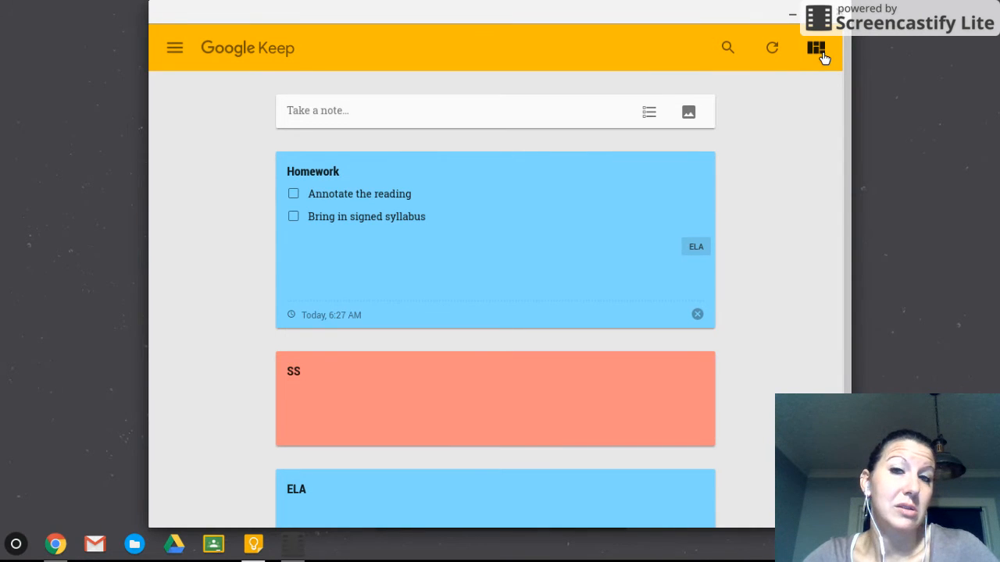
{"action": "scroll", "coordinate": [813, 71], "scroll_direction": "down", "scroll_amount": 1}
{"action": "left_click", "coordinate": [820, 51]}
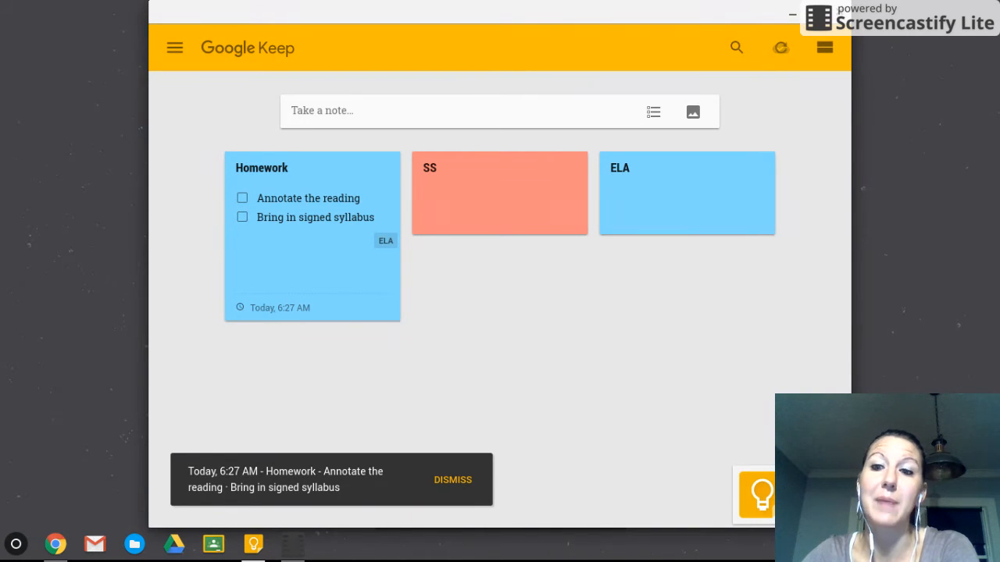
Open the Homework note from its reminder notification and dismiss the reminder alert
{"action": "left_click", "coordinate": [760, 494]}
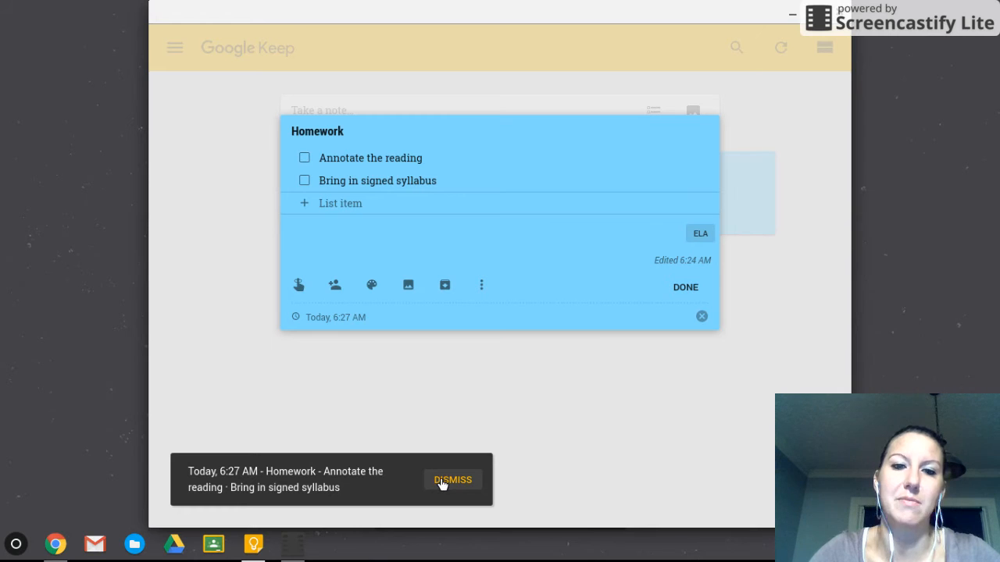
{"action": "left_click", "coordinate": [460, 482]}
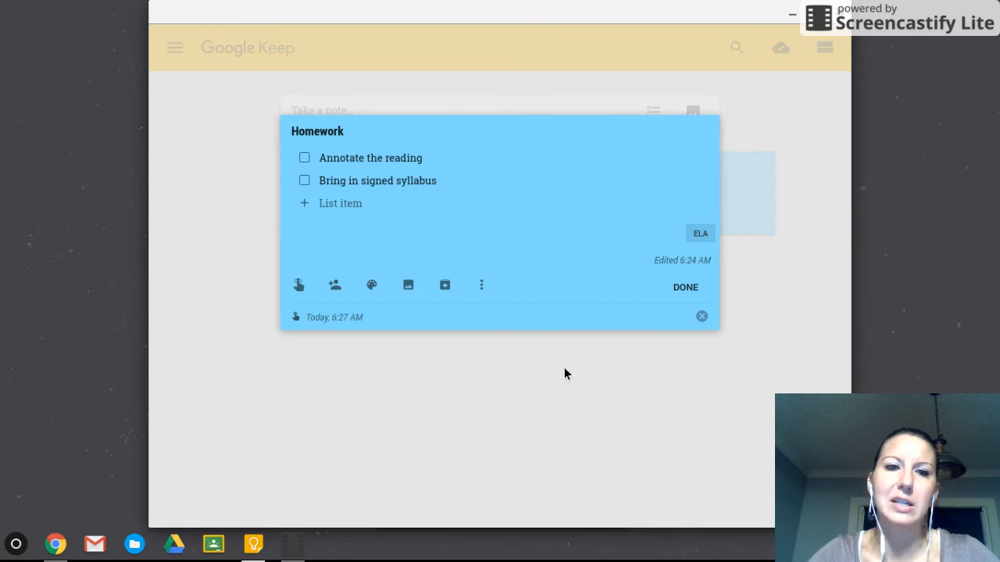
Check off both items in the Homework note and delete its reminder before closing it
{"action": "left_click", "coordinate": [304, 159]}
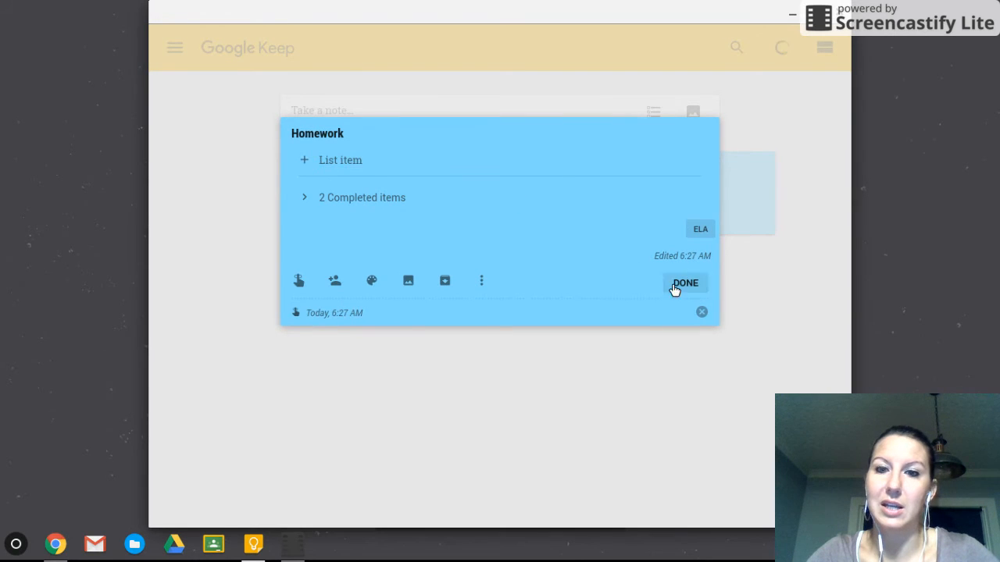
{"action": "left_click", "coordinate": [702, 312]}
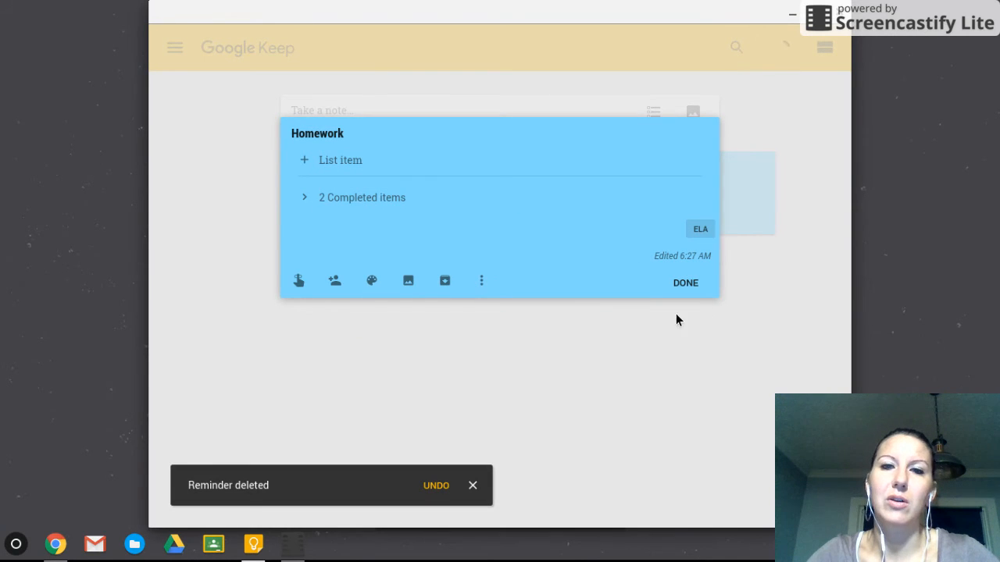
{"action": "left_click", "coordinate": [686, 282]}
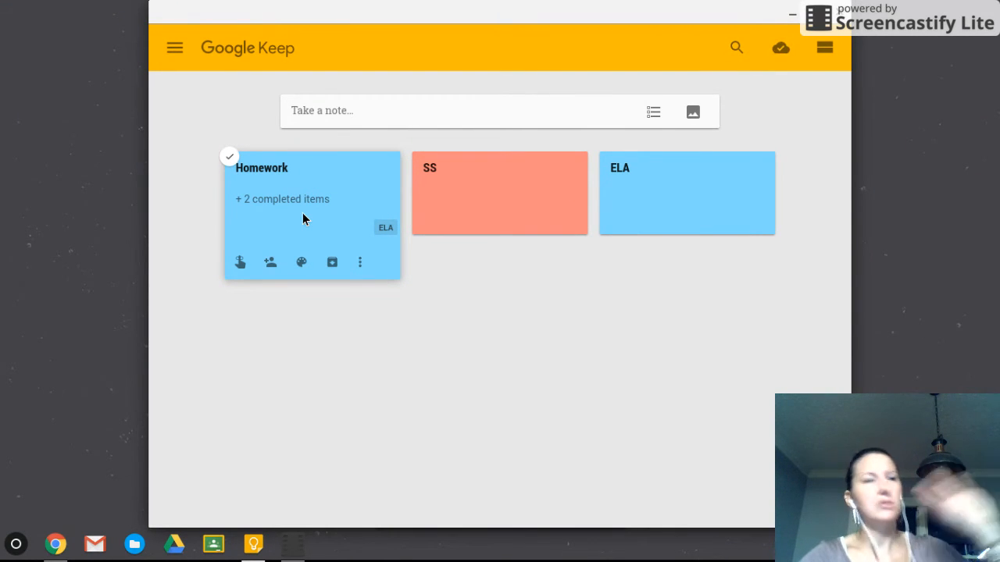
{"action": "left_click", "coordinate": [654, 115]}
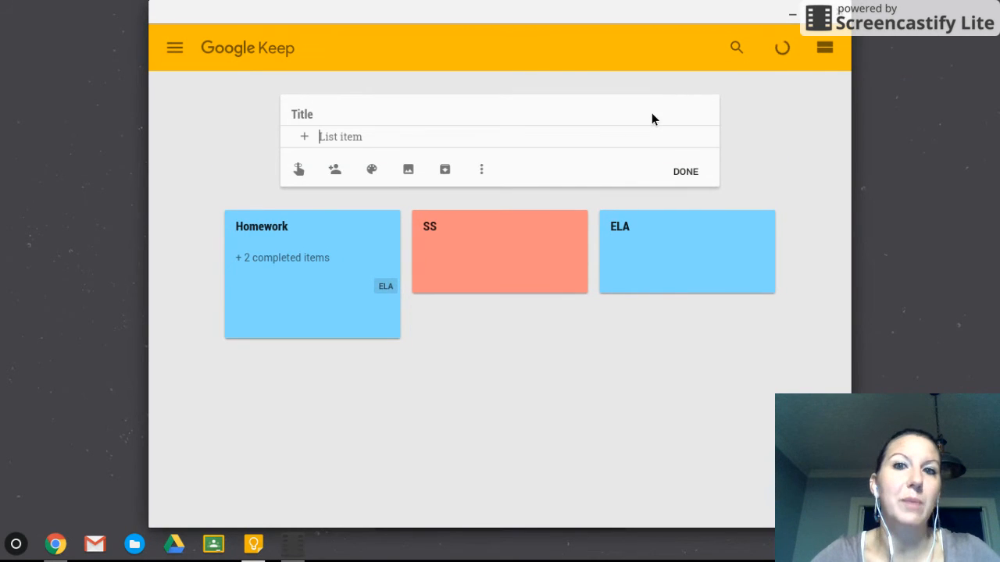
{"action": "left_click", "coordinate": [482, 170]}
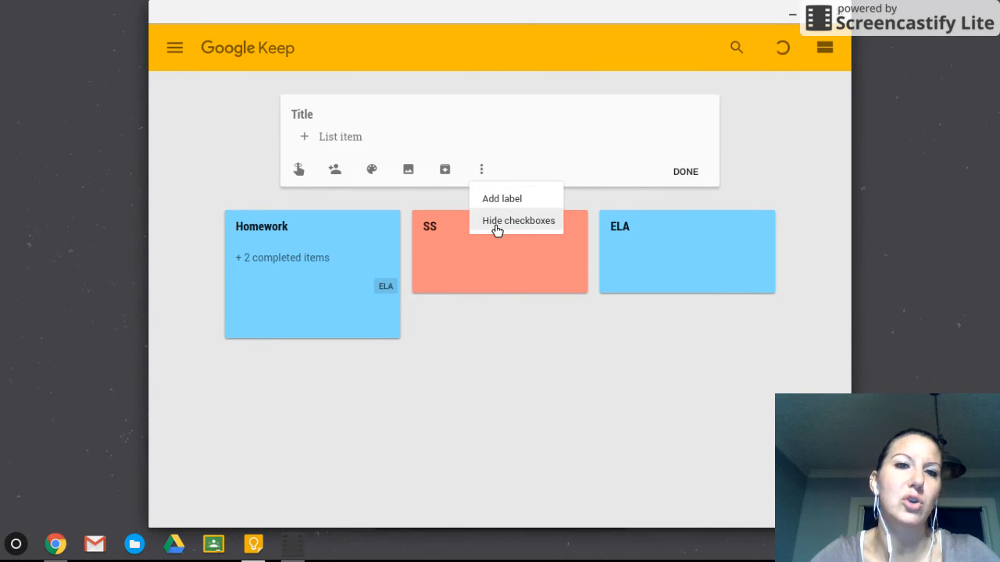
{"action": "left_click", "coordinate": [680, 174]}
{"action": "left_click", "coordinate": [680, 174]}
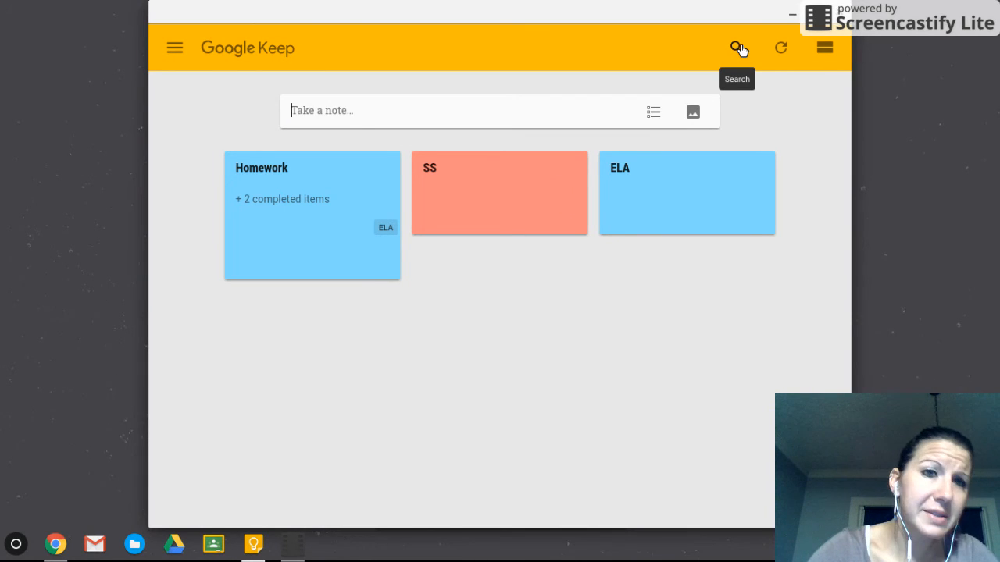
View the Reminders page and create a new label named SS
{"action": "left_click", "coordinate": [175, 50]}
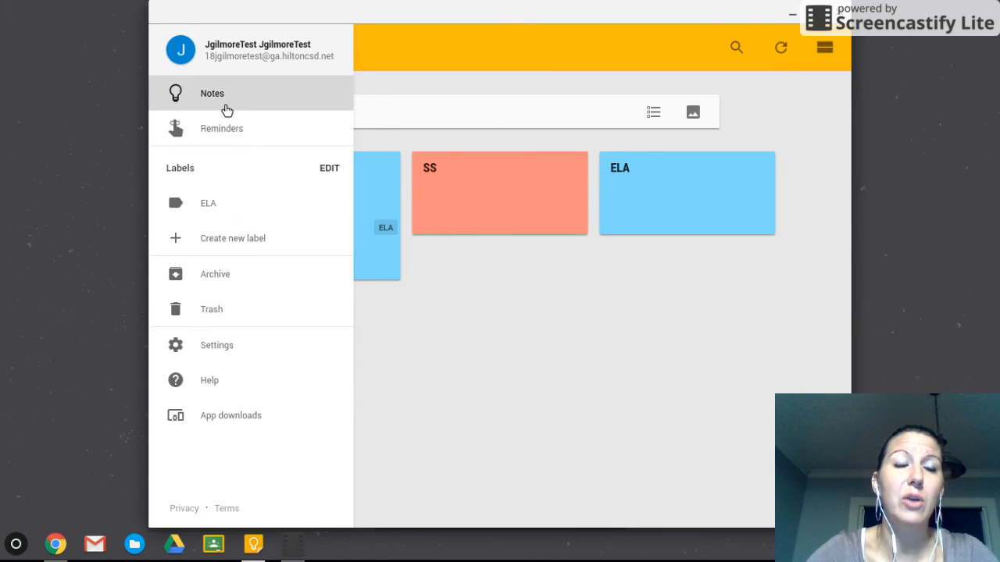
{"action": "left_click", "coordinate": [225, 134]}
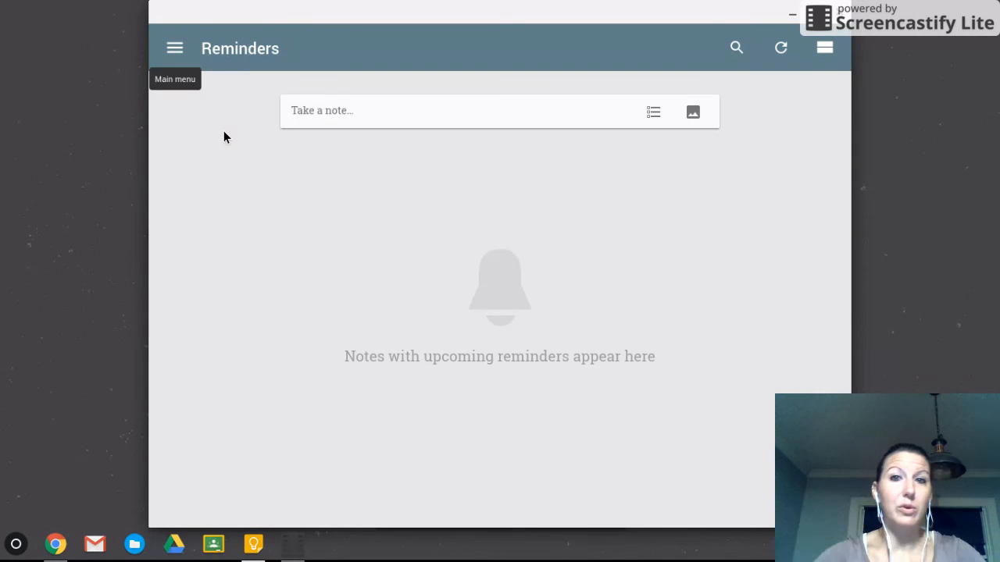
{"action": "left_click", "coordinate": [176, 52]}
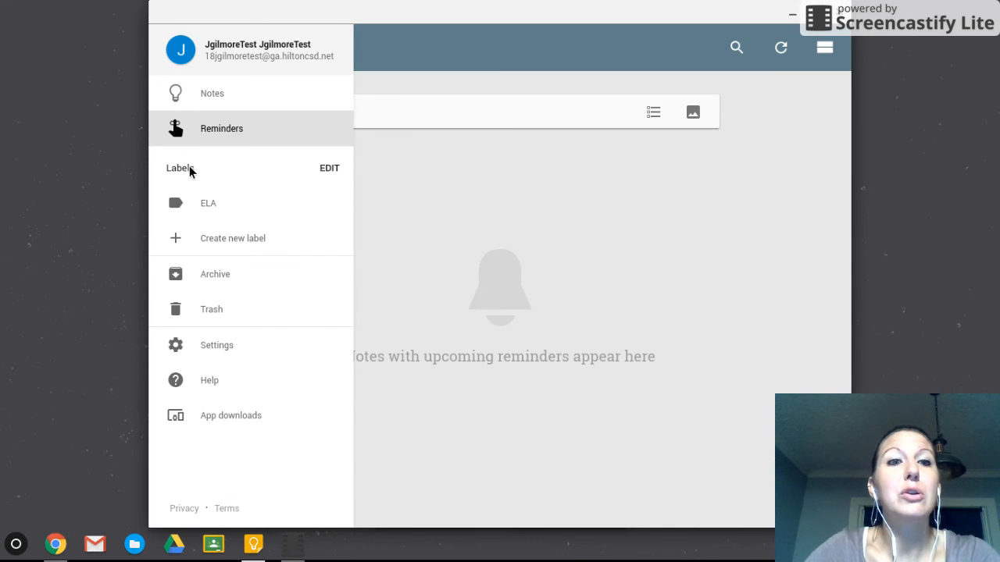
{"action": "left_click", "coordinate": [211, 238]}
{"action": "type", "text": "SS"}
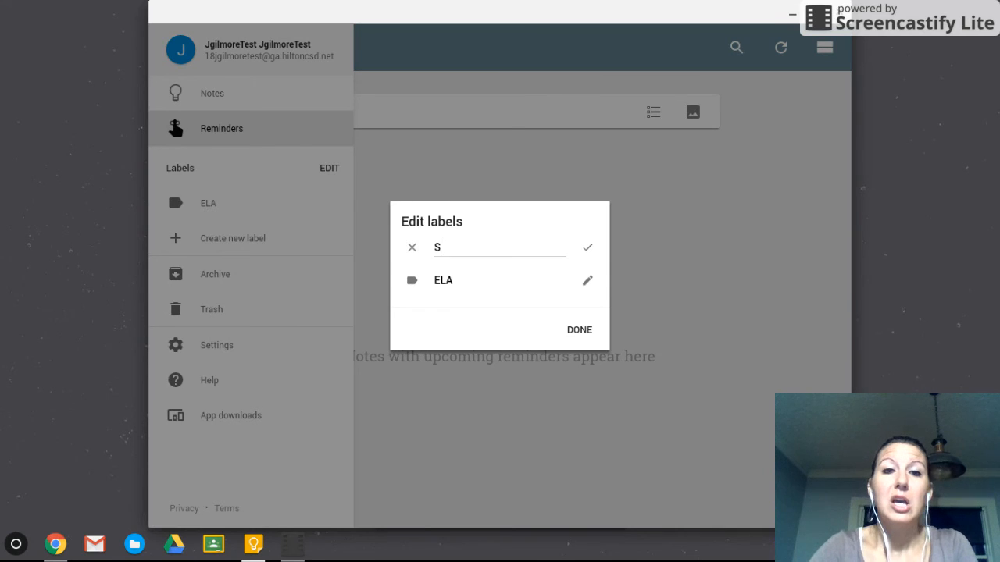
{"action": "left_click", "coordinate": [584, 332]}
Review the list behavior, reminder default and sharing settings, save them, and return to the main notes page
{"action": "left_click", "coordinate": [187, 53]}
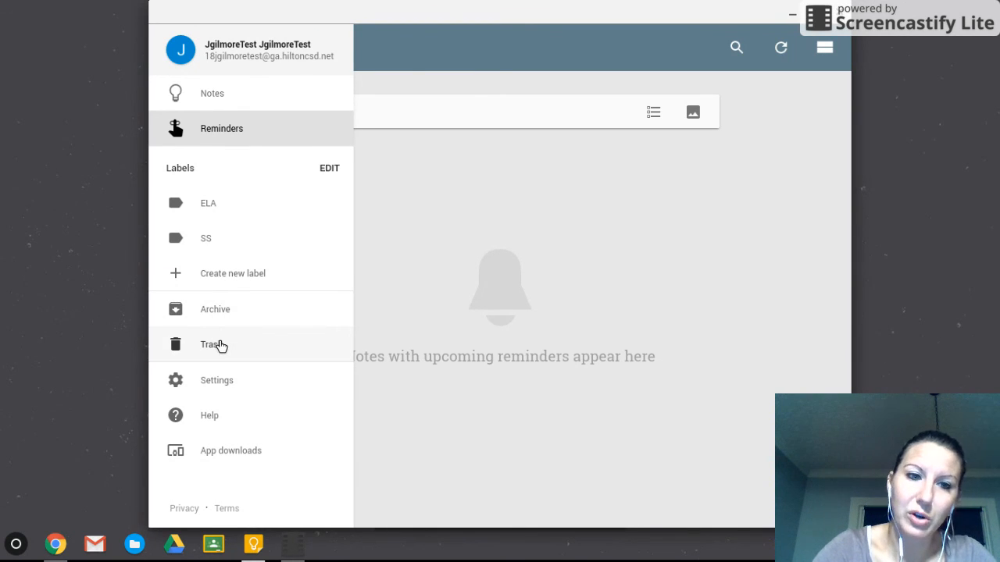
{"action": "left_click", "coordinate": [217, 387]}
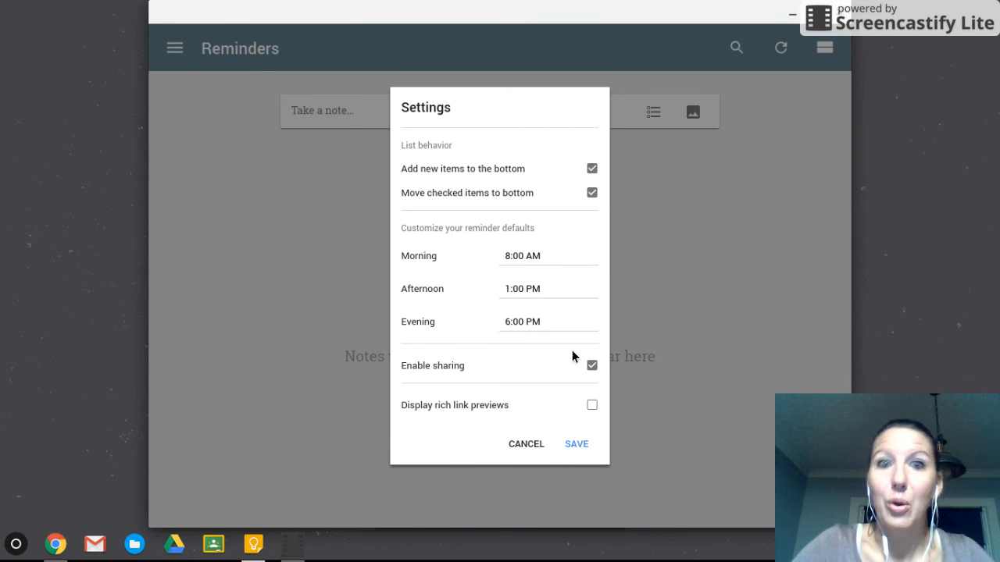
{"action": "left_click", "coordinate": [578, 450]}
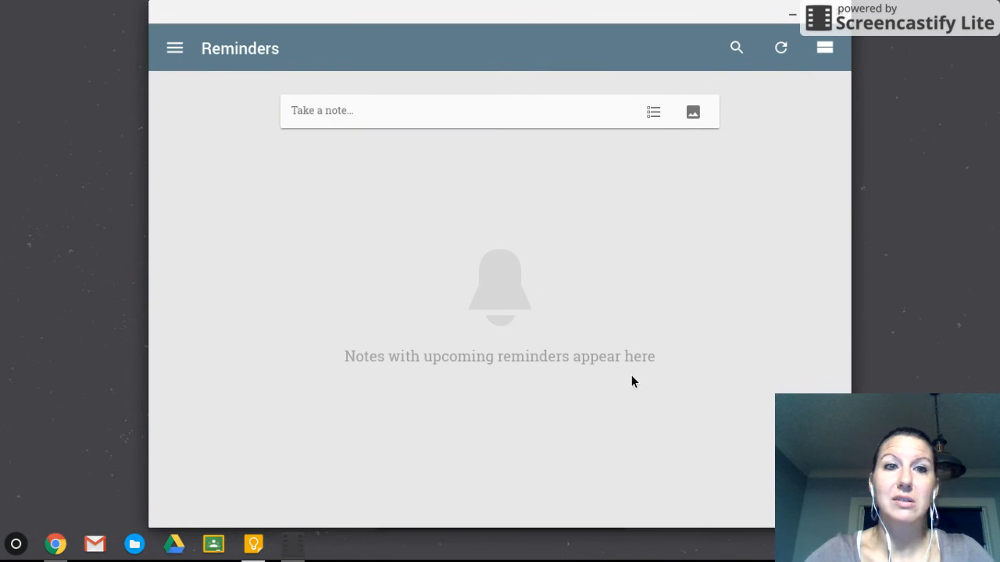
{"action": "left_click", "coordinate": [175, 48]}
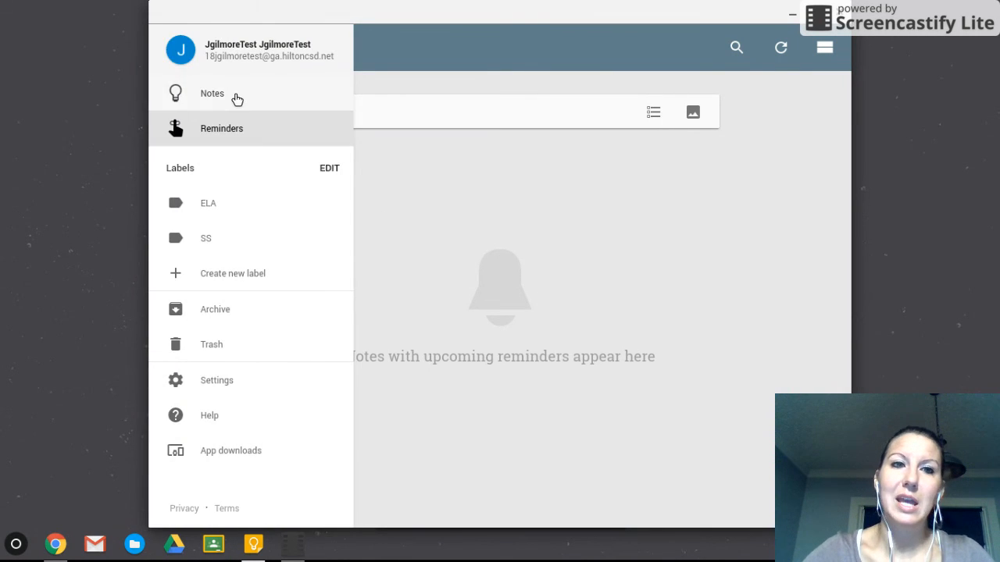
{"action": "left_click", "coordinate": [237, 99]}
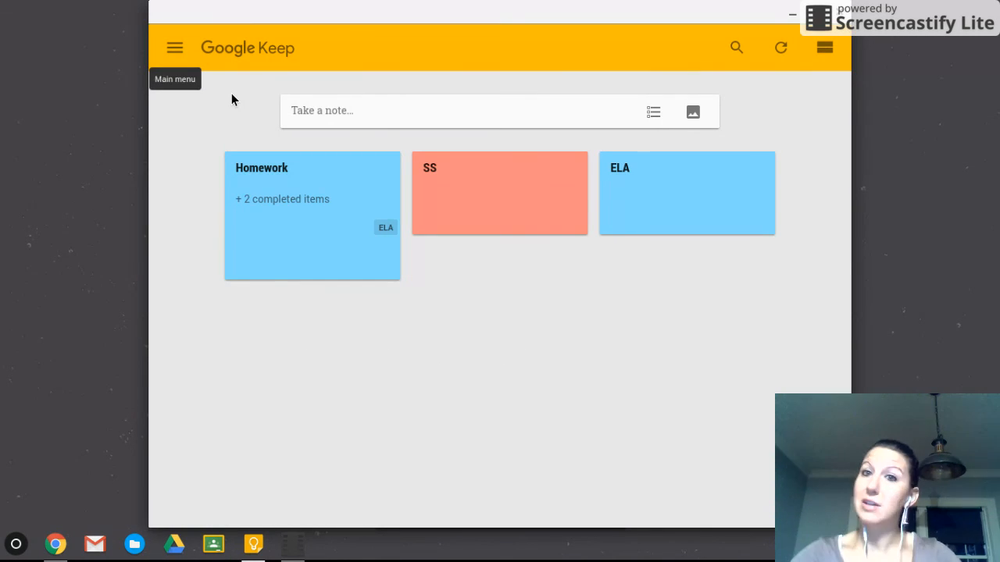